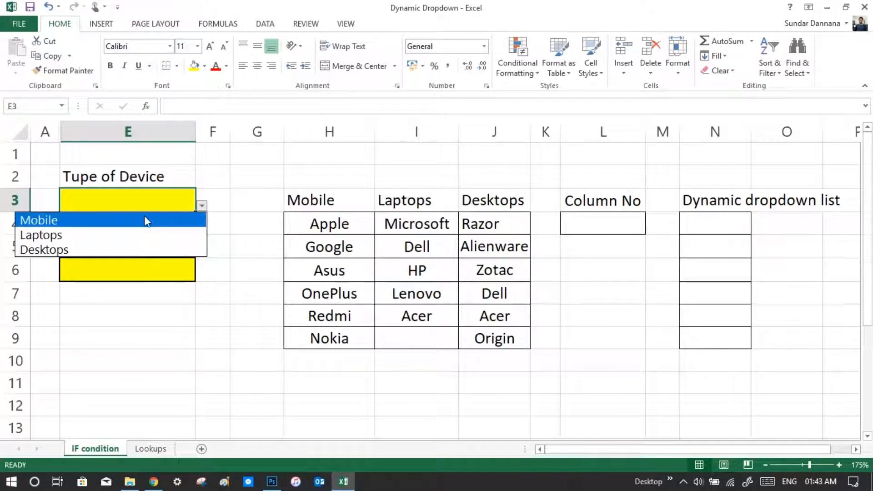
# Choose Mobile as the device type in E3 and highlight the mobile brands in H4:H9.
pyautogui.press('Escape')
pyautogui.click(124, 276)
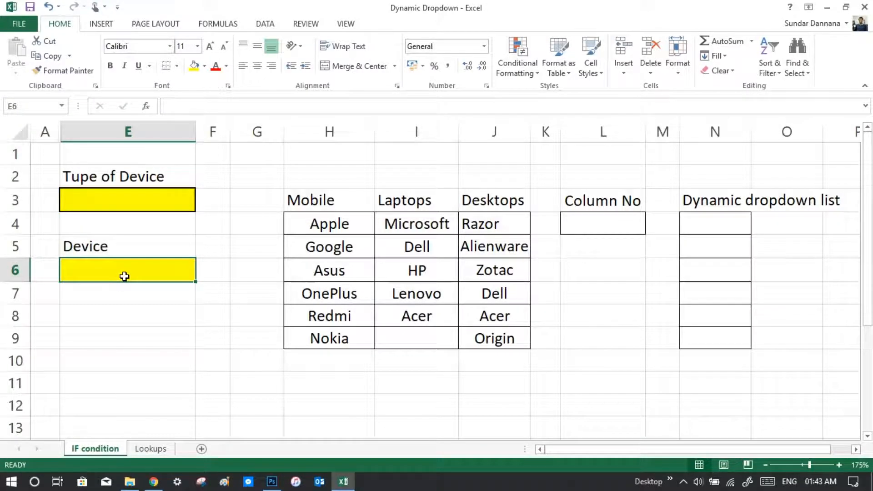
pyautogui.moveTo(330, 233); pyautogui.dragTo(329, 340)
pyautogui.click(181, 202)
pyautogui.click(201, 206)
pyautogui.click(147, 222)
pyautogui.click(154, 279)
pyautogui.moveTo(336, 227); pyautogui.dragTo(335, 337)
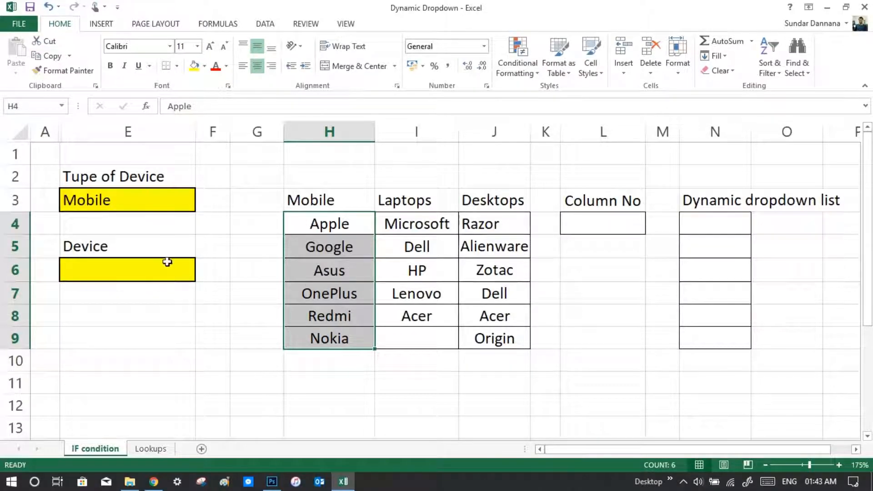
# Switch the device type in E3 to Laptops and highlight the laptop brands in I4:I8.
pyautogui.click(189, 204)
pyautogui.click(202, 207)
pyautogui.click(140, 235)
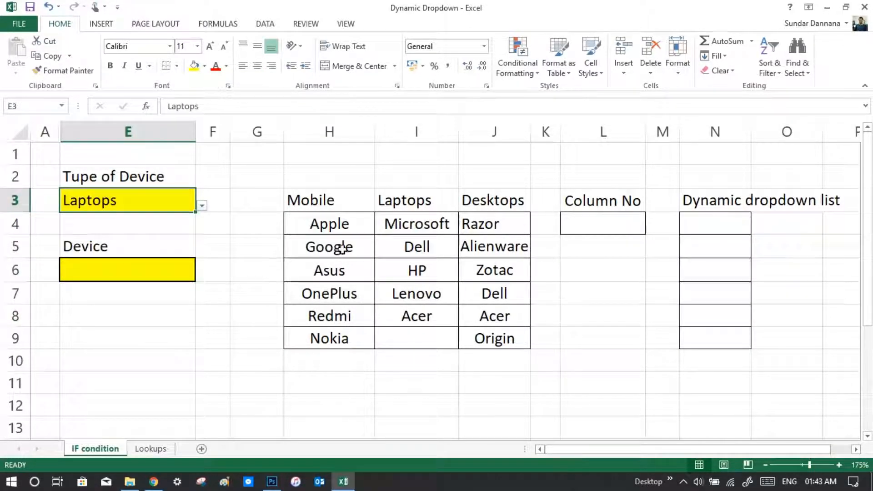
pyautogui.moveTo(427, 227); pyautogui.dragTo(427, 321)
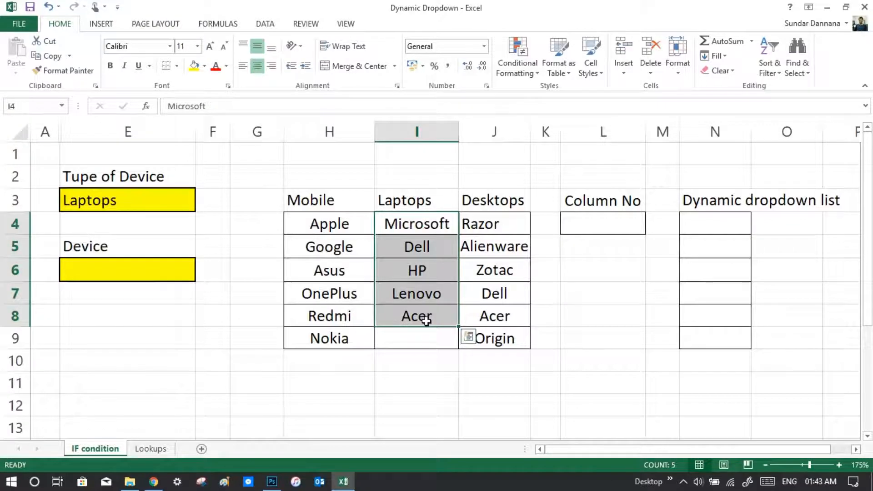
# Switch the device type in E3 to Desktops and highlight the desktop brands in J4:J9.
pyautogui.click(118, 256)
pyautogui.click(182, 203)
pyautogui.click(202, 206)
pyautogui.click(150, 249)
pyautogui.moveTo(510, 230); pyautogui.dragTo(512, 341)
# Enter Huawei in the empty cell I9 at the end of the Laptops list.
pyautogui.click(432, 338)
pyautogui.write('Huawei')
pyautogui.hotkey('ctrl', 'Return')
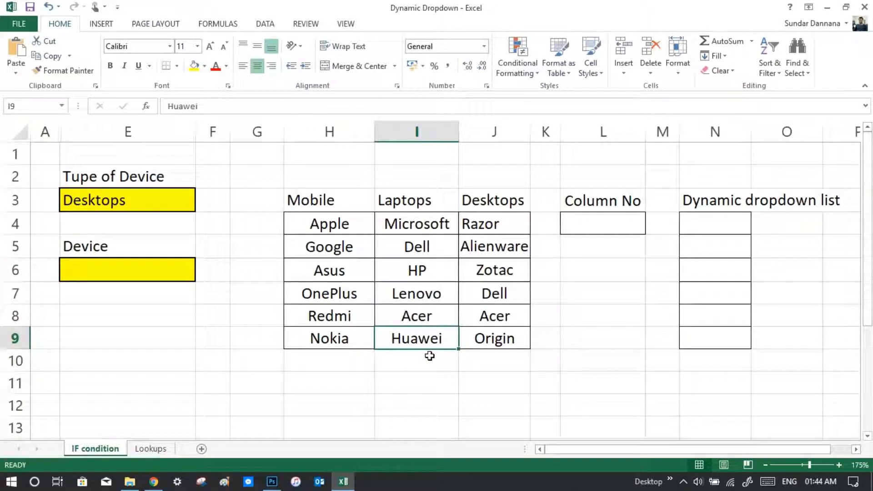
# Compare the device type in E3 with the headers in H3:J3 and examine the Desktops column beside the Column No cell.
pyautogui.click(168, 202)
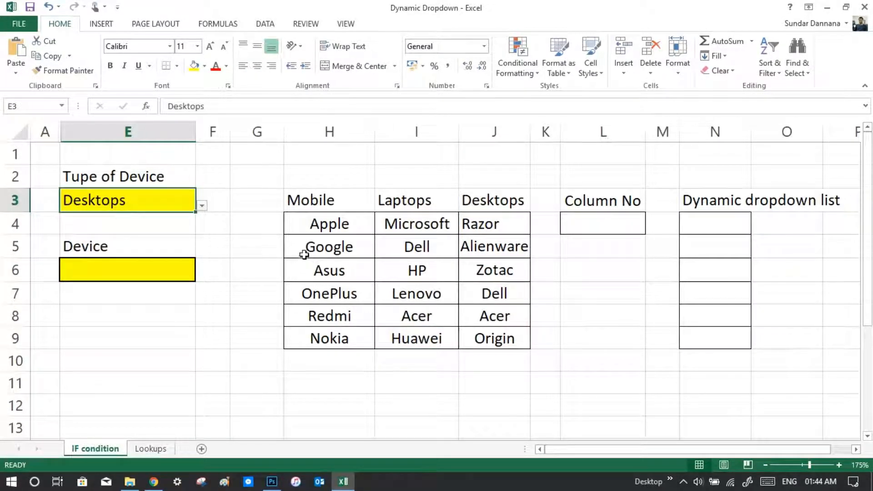
pyautogui.click(610, 225)
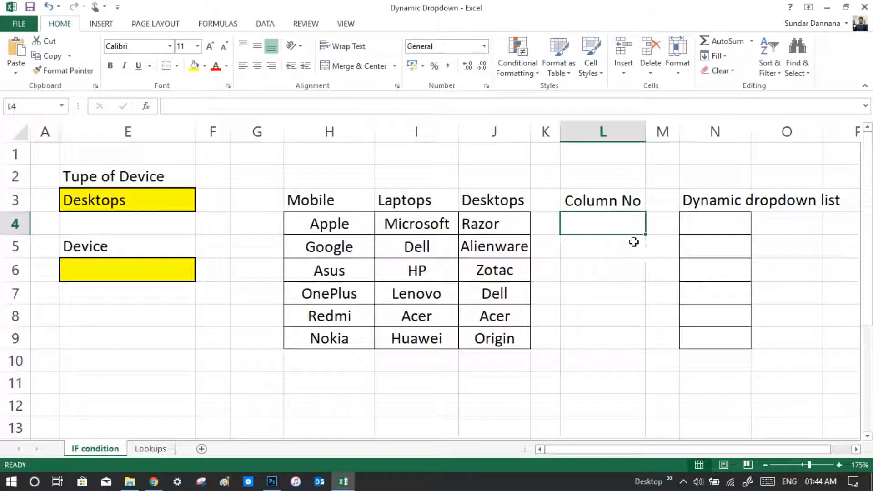
pyautogui.moveTo(318, 200); pyautogui.dragTo(501, 202)
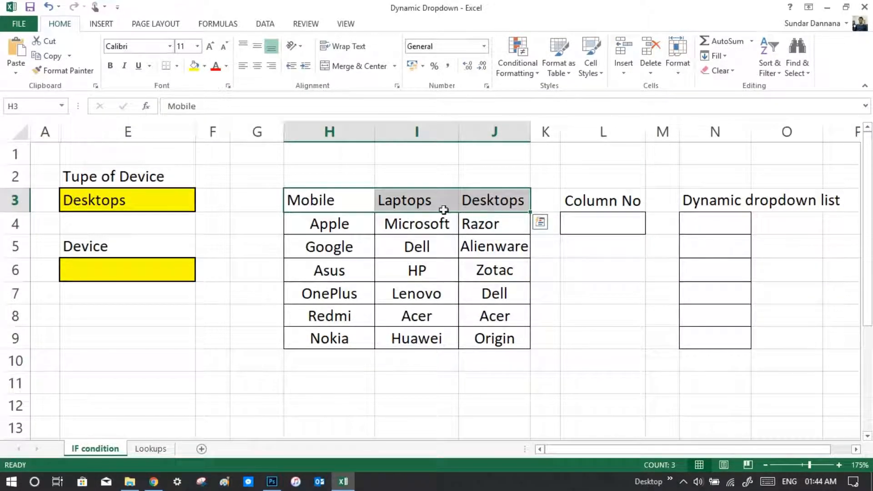
pyautogui.click(140, 202)
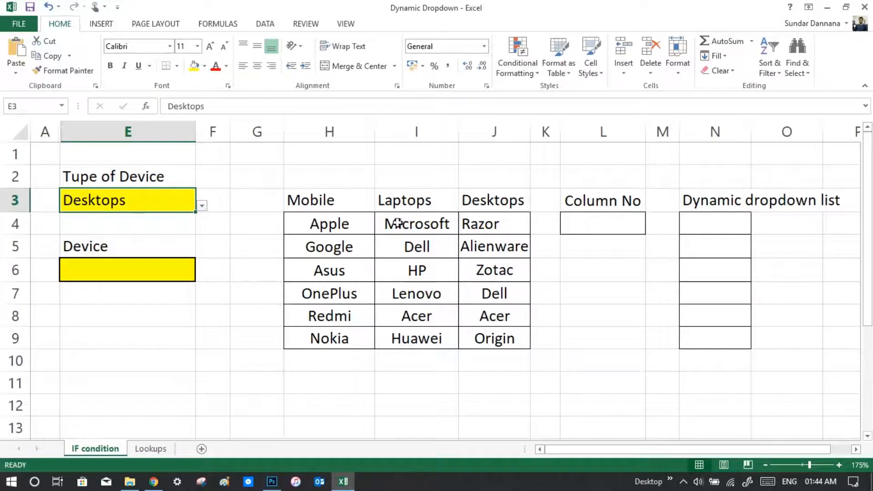
pyautogui.click(520, 206)
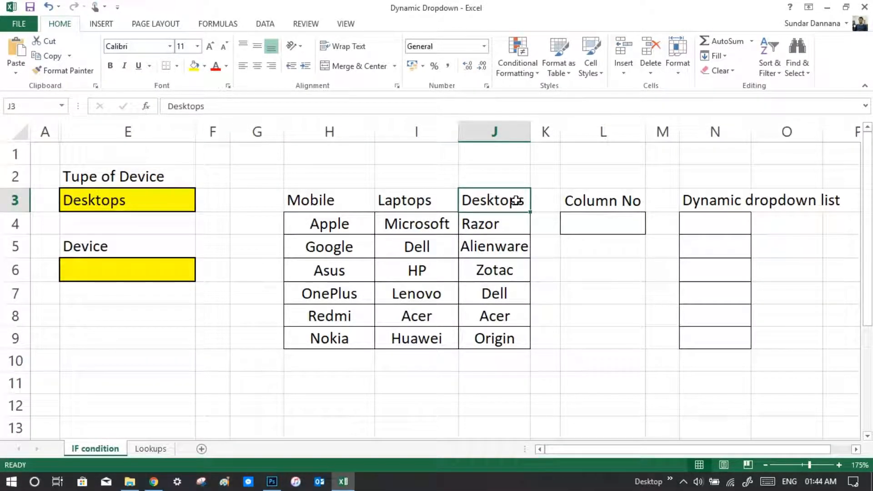
pyautogui.moveTo(517, 200); pyautogui.dragTo(516, 332)
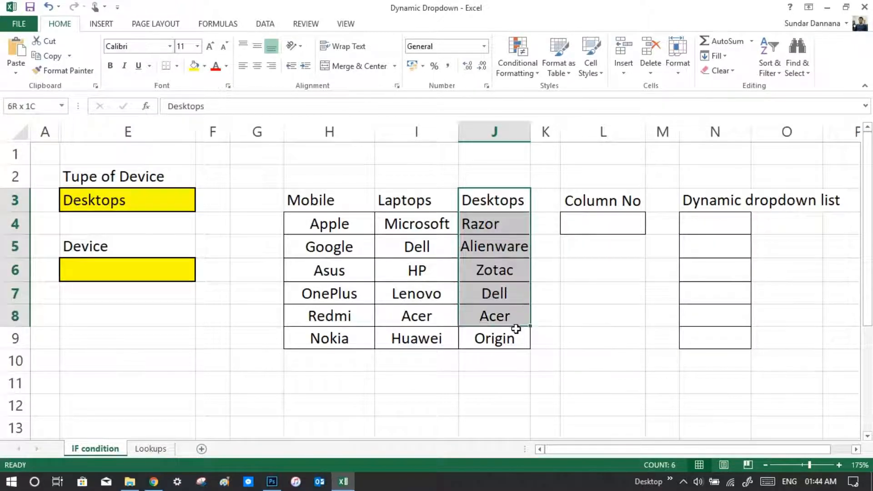
# Set the device type in E3 to Mobile and locate its matching header in H3.
pyautogui.click(172, 198)
pyautogui.click(201, 206)
pyautogui.click(171, 220)
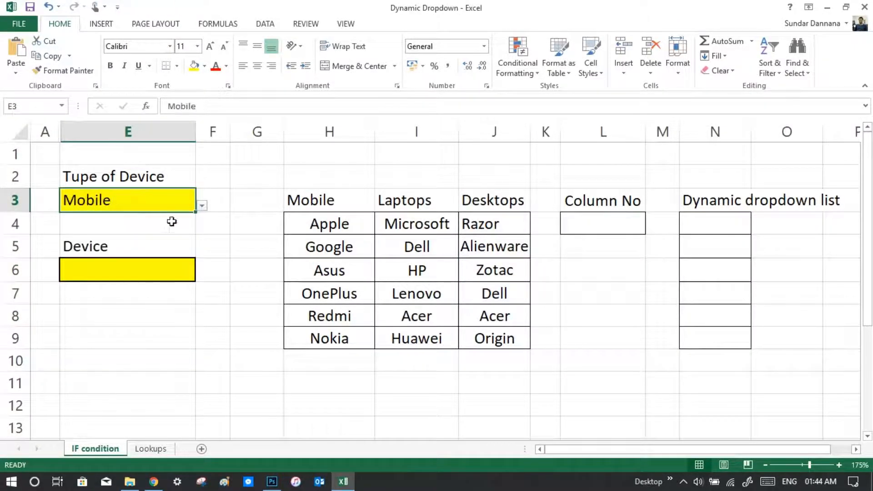
pyautogui.click(343, 208)
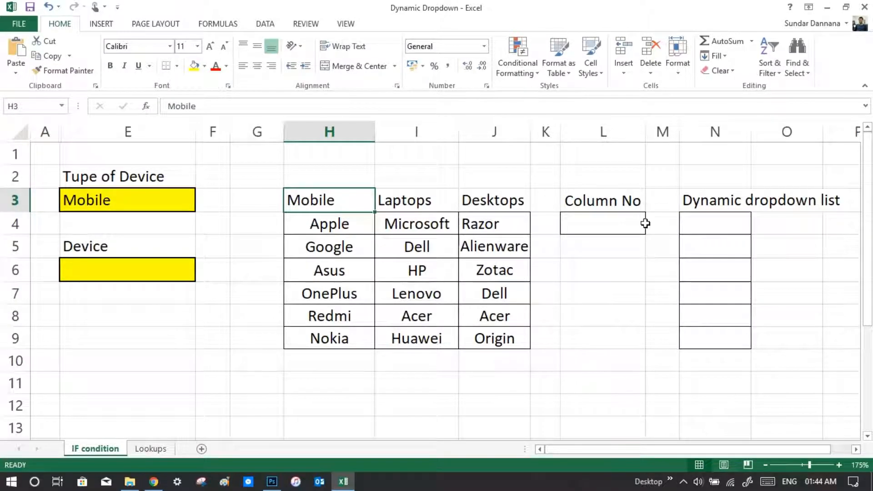
# Enter =MATCH(E3,H3:J3,0) in the Column No cell L4 to find the selected device type's column with an exact match.
pyautogui.click(620, 228)
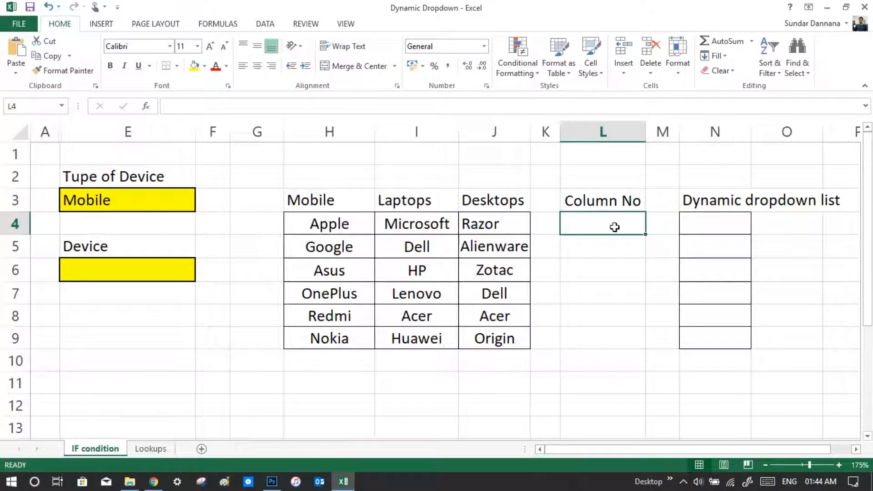
pyautogui.write('=')
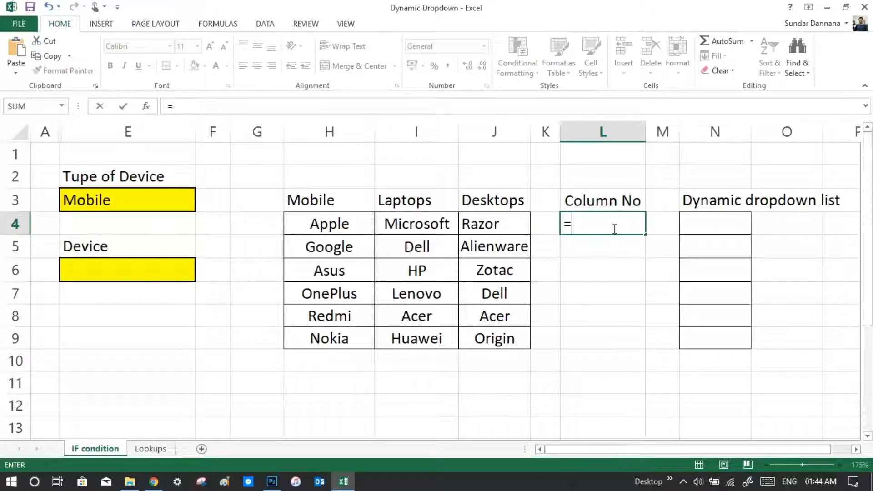
pyautogui.write('match')
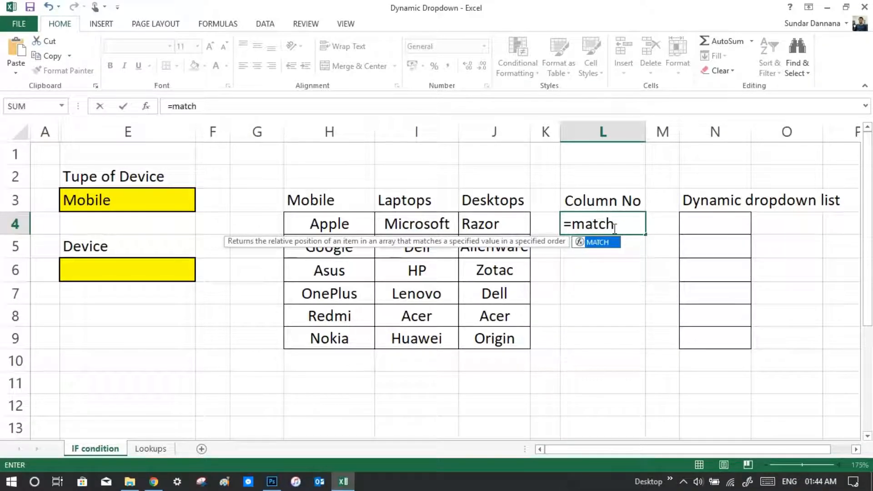
pyautogui.write('(')
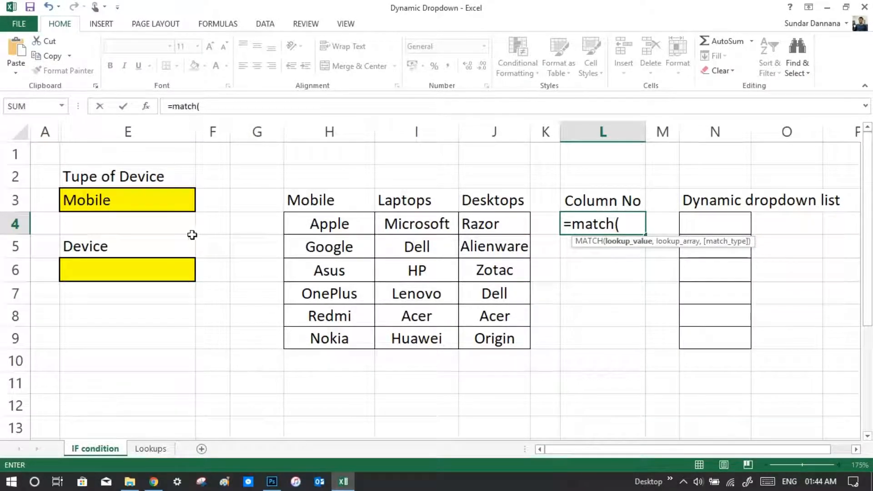
pyautogui.click(130, 205)
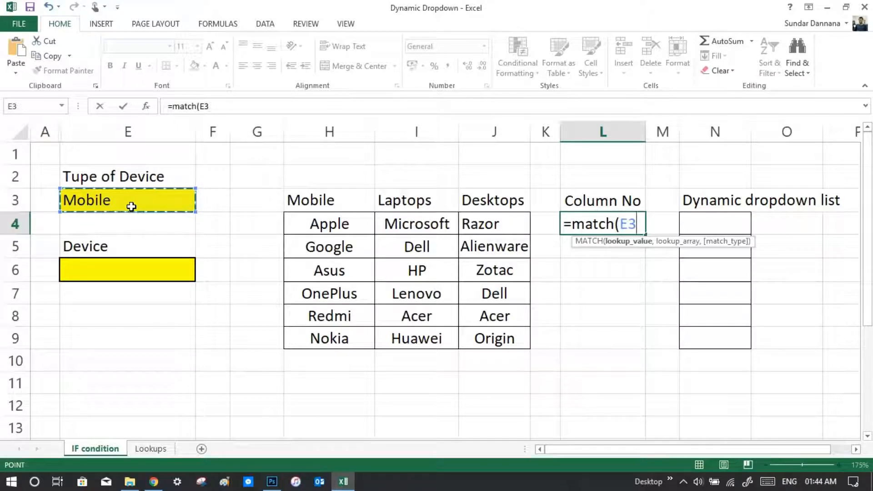
pyautogui.write(',')
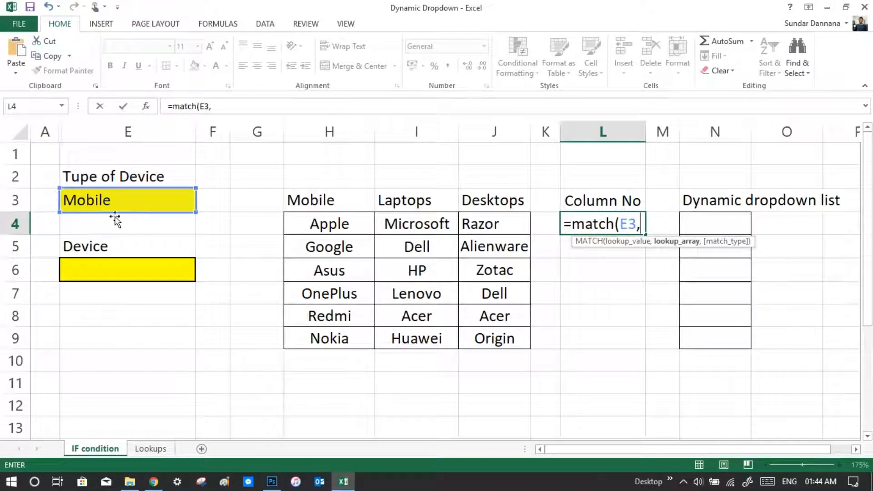
pyautogui.moveTo(357, 203); pyautogui.dragTo(512, 203)
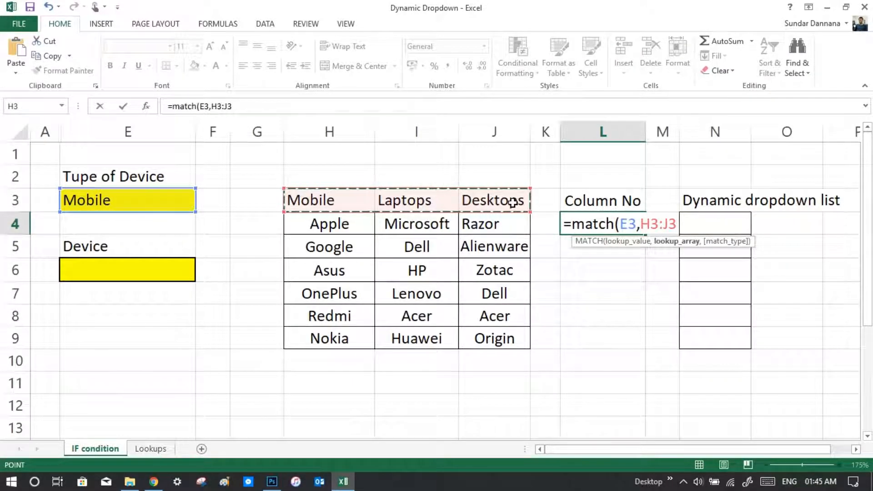
pyautogui.write(',')
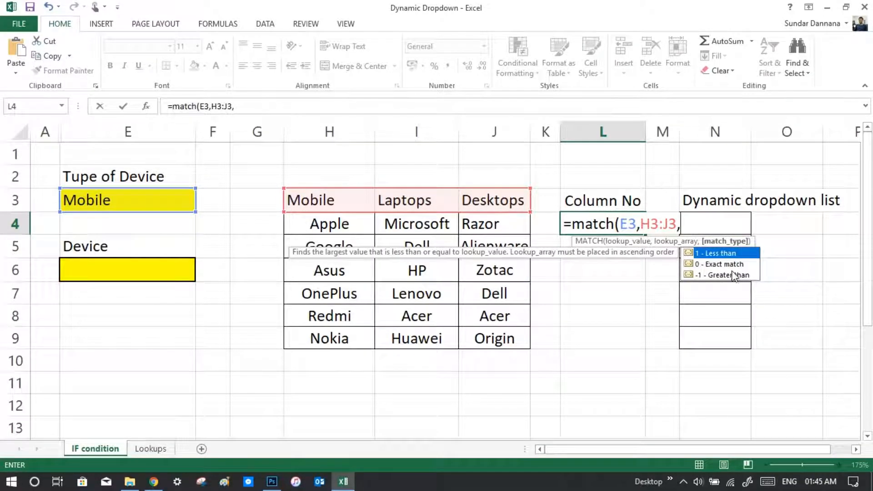
pyautogui.press('Up')
pyautogui.press('Tab')
pyautogui.write(')')
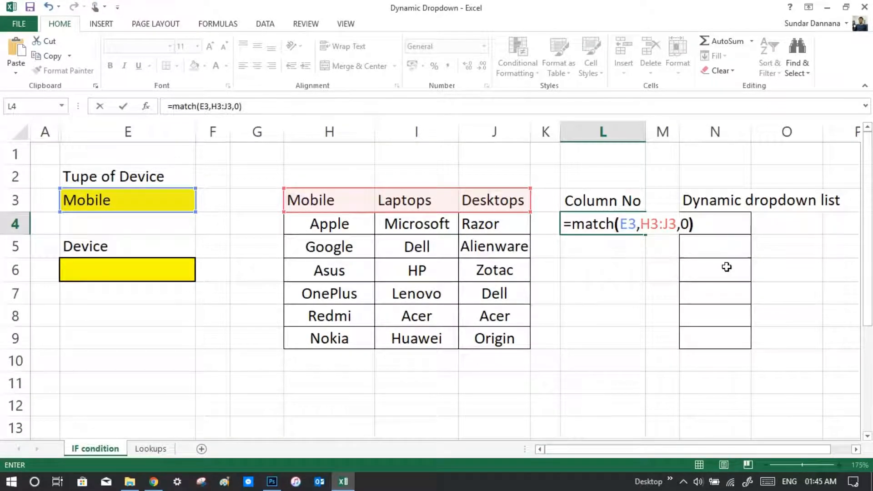
pyautogui.press('Return')
# Center the contents of the Column No cell L4 horizontally.
pyautogui.click(637, 227)
pyautogui.click(257, 66)
pyautogui.click(637, 242)
pyautogui.click(633, 230)
# Test the column number formula by setting the device type in E3 to Laptops, followed by Desktops.
pyautogui.click(125, 203)
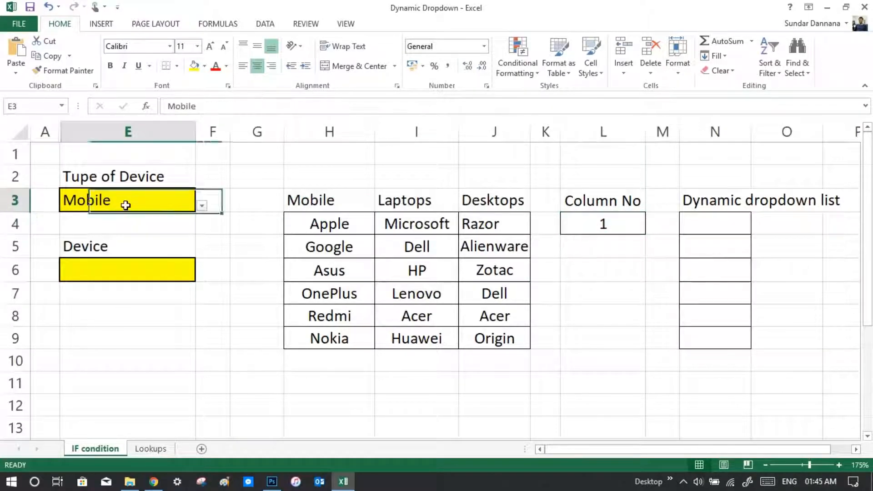
pyautogui.click(202, 207)
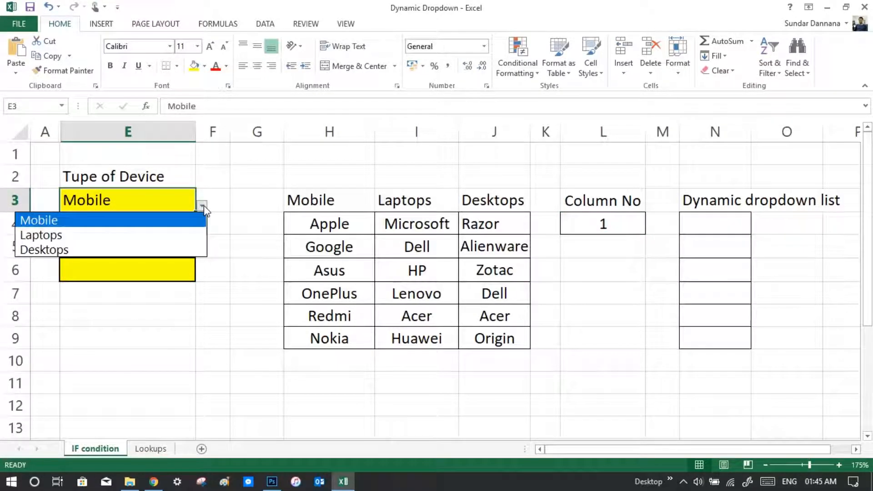
pyautogui.click(175, 236)
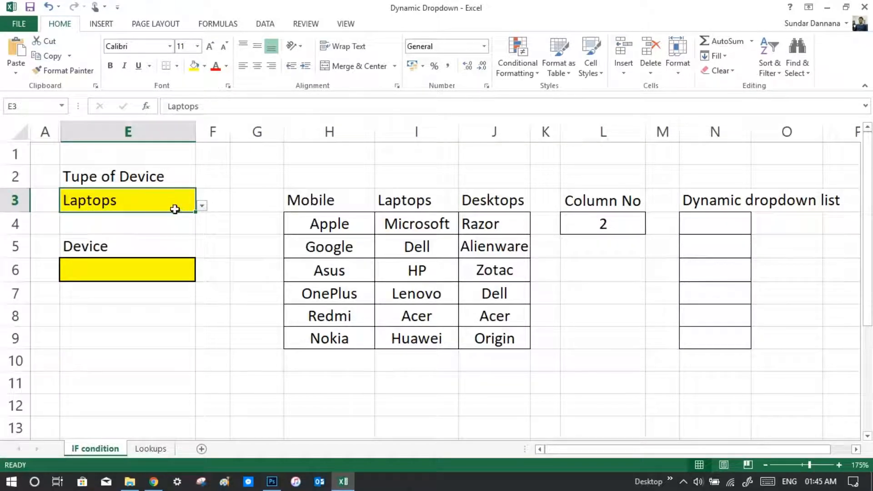
pyautogui.click(202, 207)
pyautogui.click(176, 249)
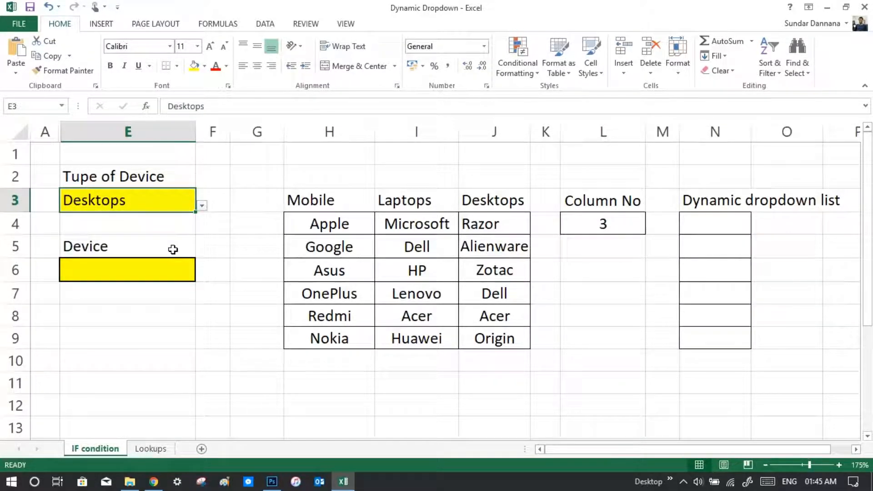
pyautogui.click(603, 224)
# Widen column N, which holds the Dynamic dropdown list cells.
pyautogui.moveTo(752, 132); pyautogui.dragTo(781, 132)
pyautogui.click(749, 268)
pyautogui.click(732, 229)
pyautogui.moveTo(732, 239)
pyautogui.mouseDown()
pyautogui.moveTo(739, 331)
pyautogui.moveTo(737, 226)
pyautogui.mouseUp()
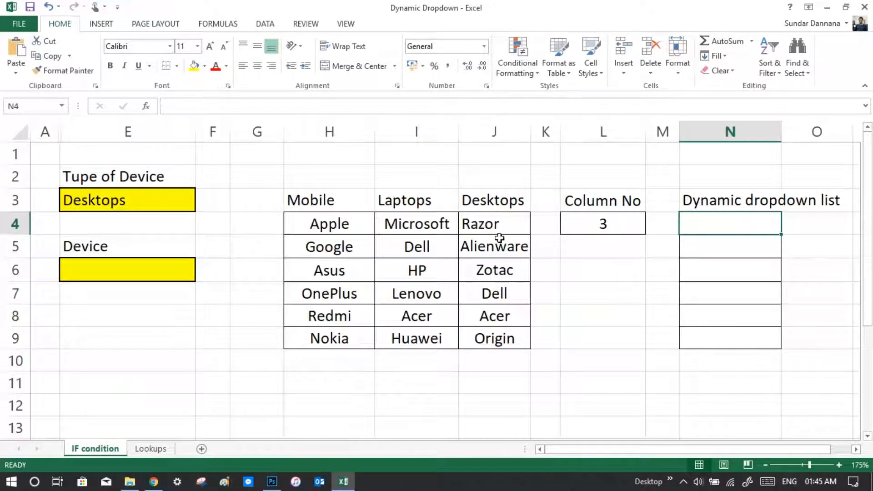
# Review the column number formula in L4, the empty list range N4:N9 and the Device cell E6.
pyautogui.click(614, 228)
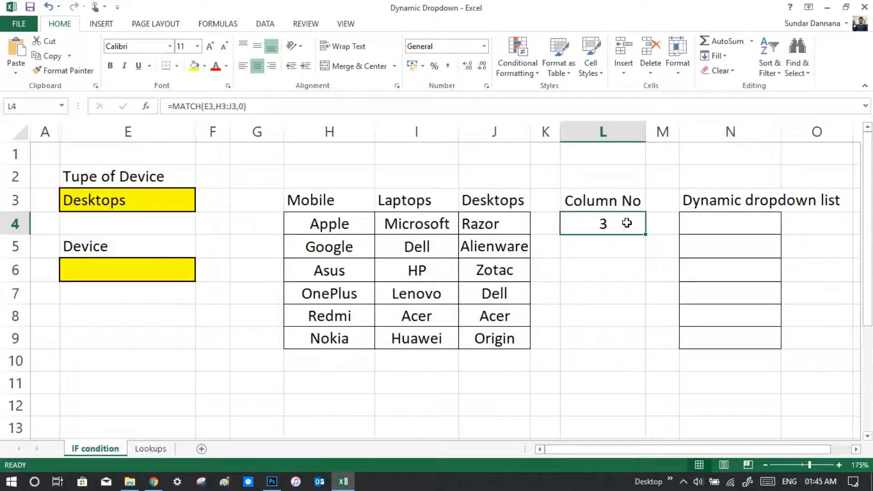
pyautogui.moveTo(755, 230); pyautogui.dragTo(756, 343)
pyautogui.click(123, 268)
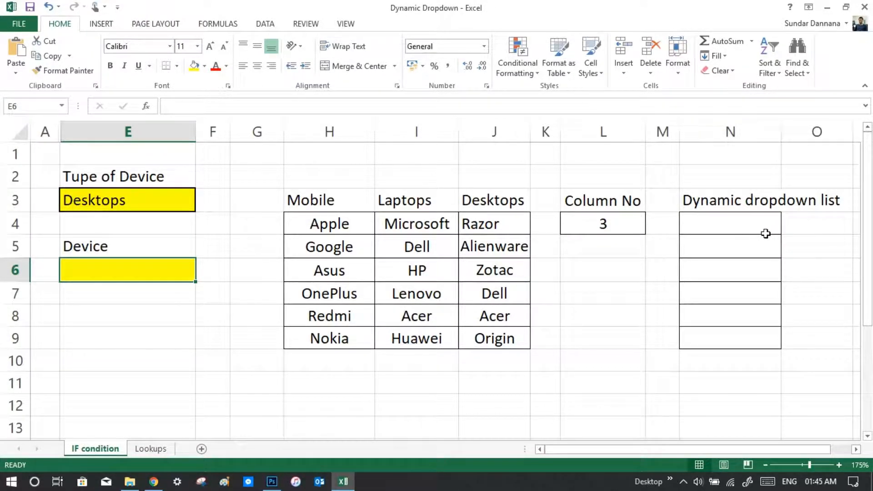
pyautogui.click(596, 226)
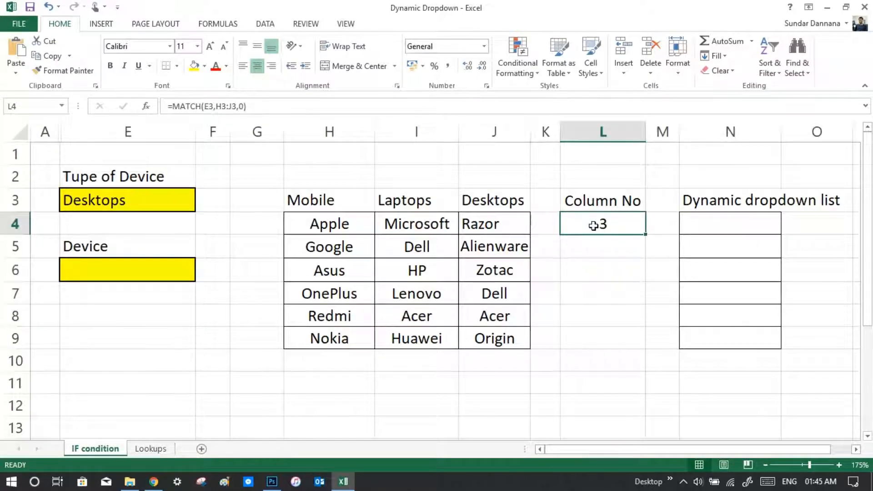
# Enter the formula =INDEX(H4:J9,1,L4) in N4, the first cell of the Dynamic dropdown list.
pyautogui.click(733, 230)
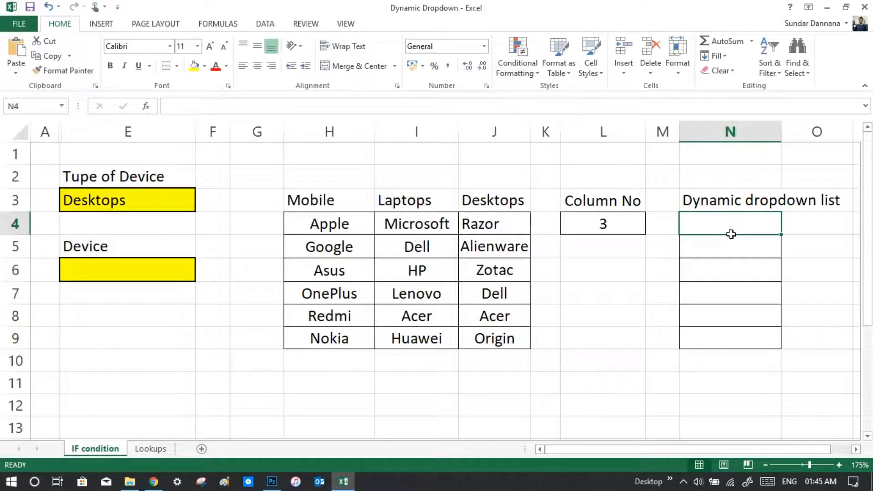
pyautogui.write('=')
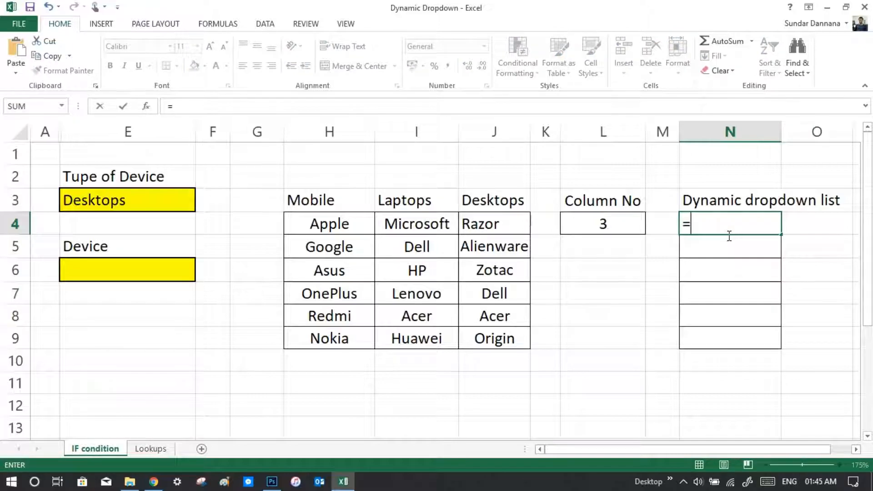
pyautogui.write('index')
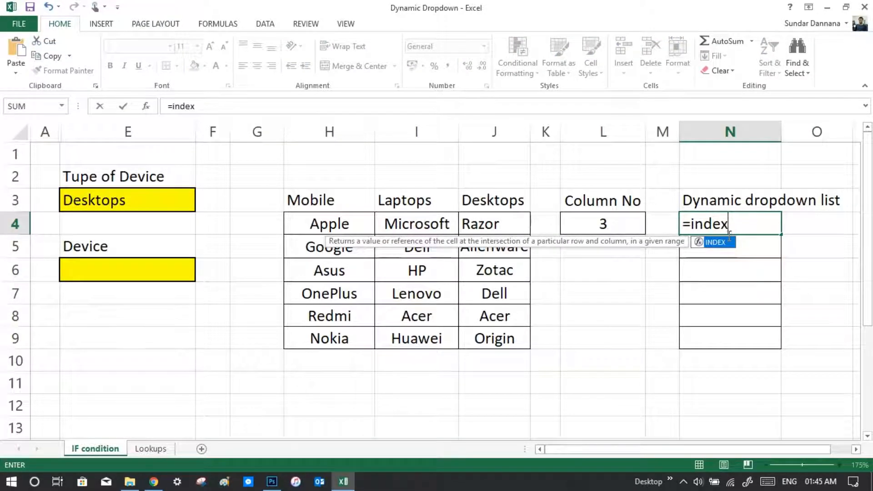
pyautogui.write('(')
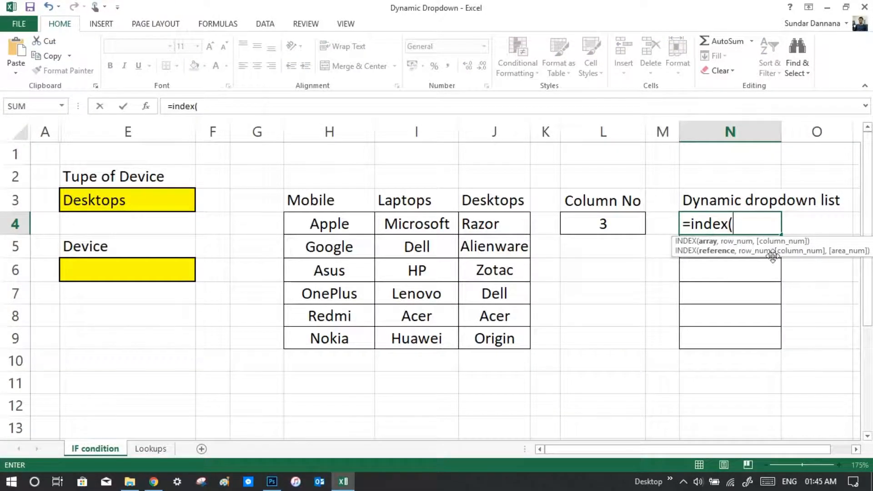
pyautogui.moveTo(326, 226); pyautogui.dragTo(537, 342)
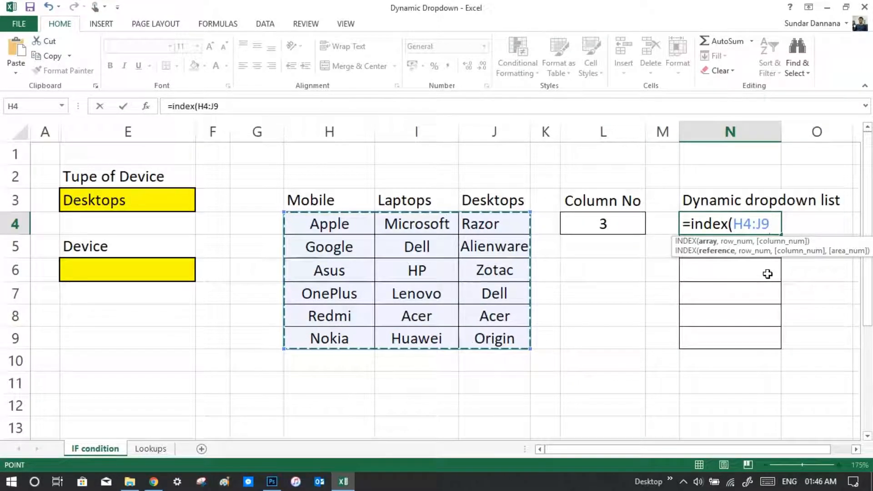
pyautogui.write(',')
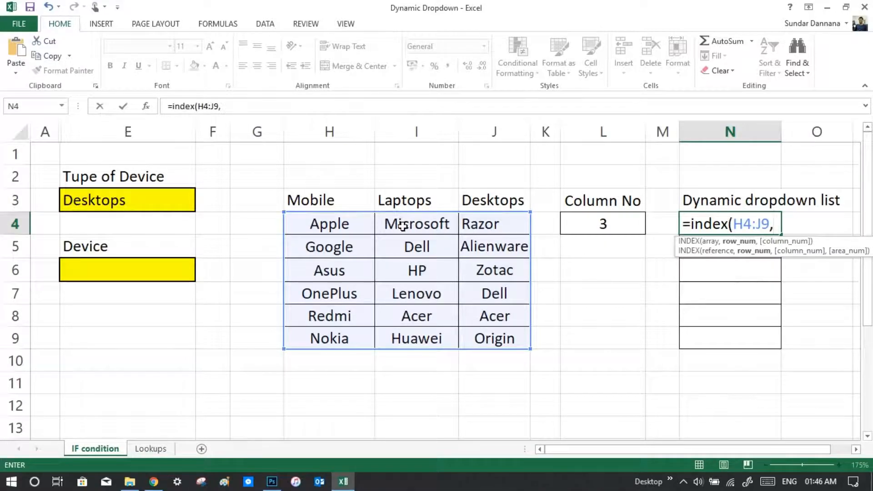
pyautogui.write('1,')
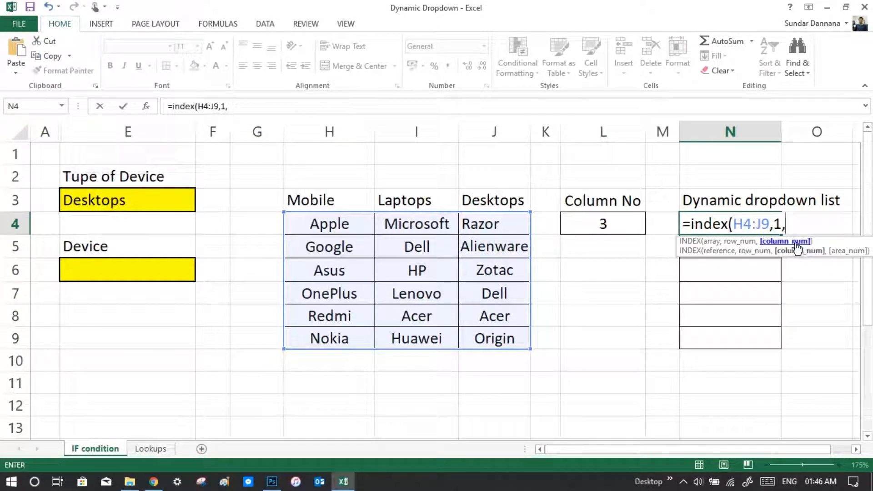
pyautogui.click(601, 225)
pyautogui.write(')')
pyautogui.press('Return')
pyautogui.click(775, 229)
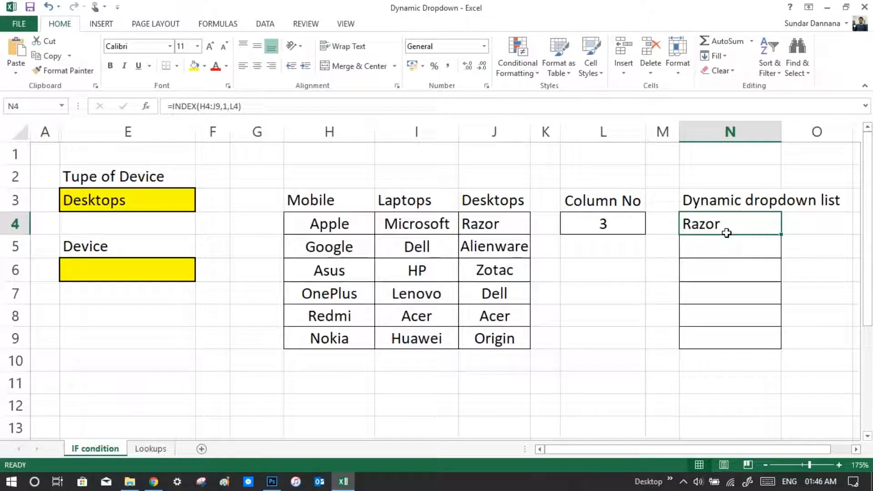
# Check the N4 formula against the column number and the device table, then test it with the device type in E3 set to Mobile.
pyautogui.click(602, 225)
pyautogui.click(496, 204)
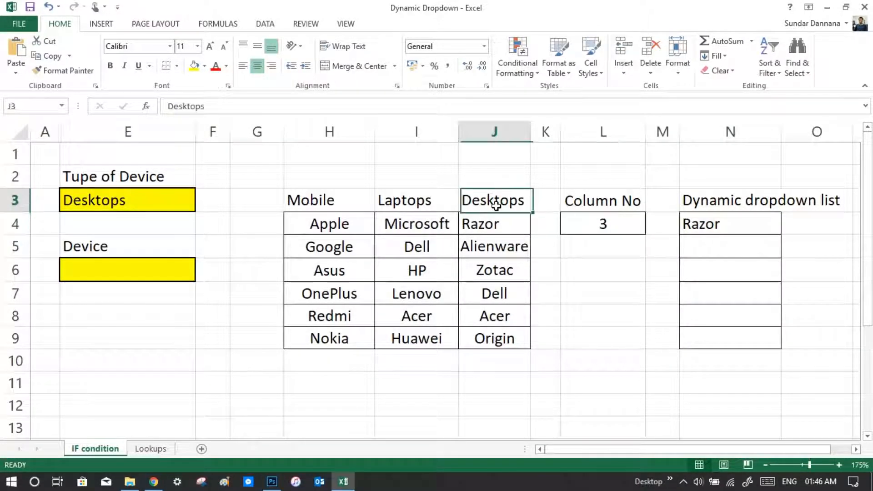
pyautogui.click(78, 206)
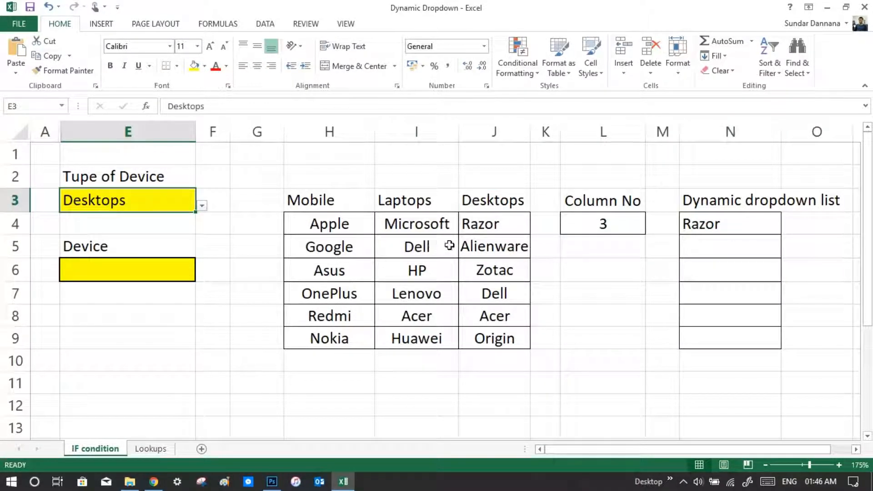
pyautogui.click(500, 226)
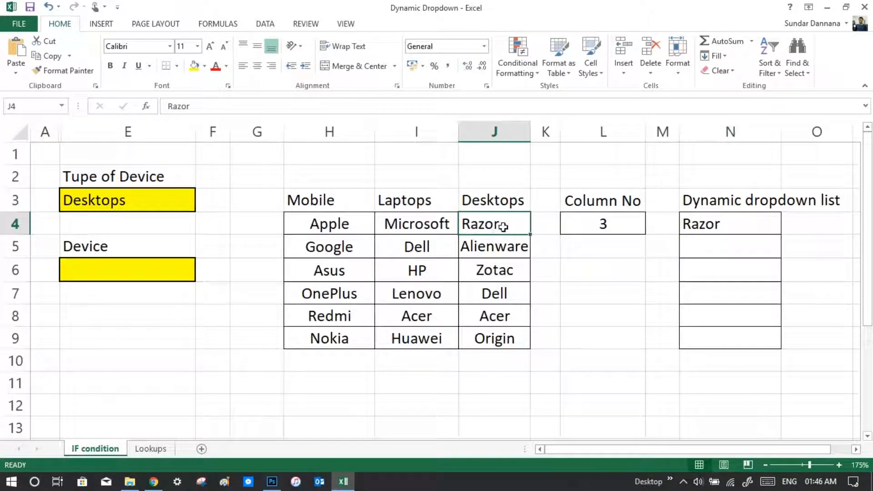
pyautogui.moveTo(747, 230); pyautogui.dragTo(750, 296)
pyautogui.click(591, 236)
pyautogui.click(165, 194)
pyautogui.click(201, 207)
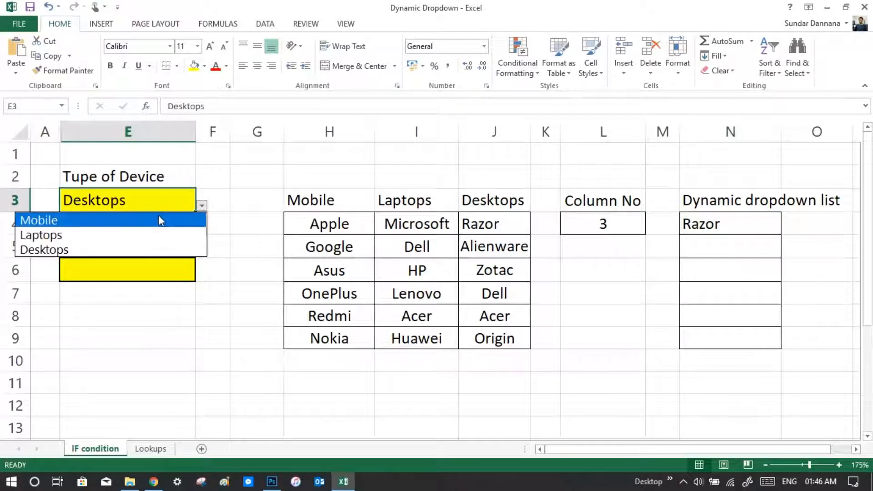
pyautogui.click(158, 217)
pyautogui.click(353, 225)
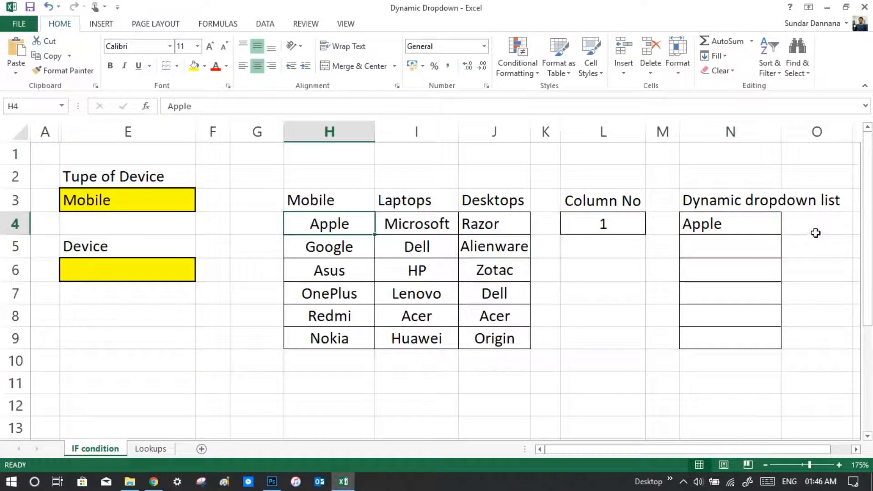
pyautogui.click(779, 231)
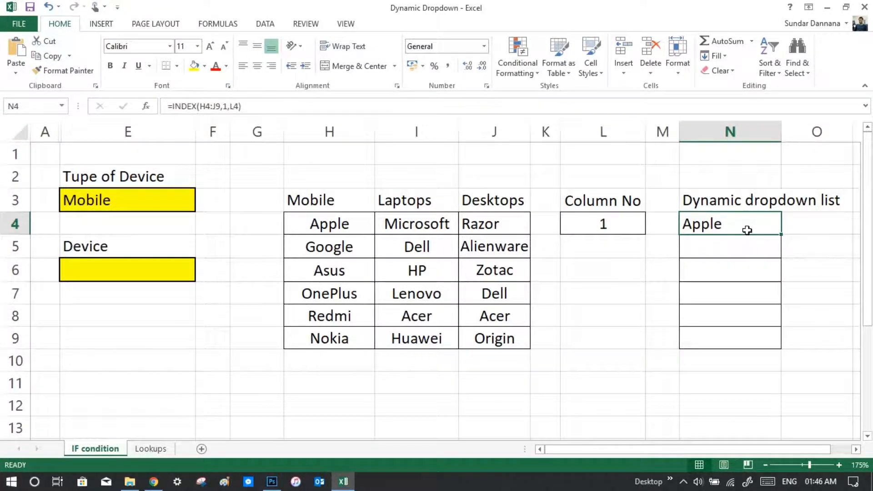
# Copy the INDEX formula text from N4, leaving the cell's own formula intact.
pyautogui.click(749, 250)
pyautogui.moveTo(750, 253)
pyautogui.mouseDown()
pyautogui.moveTo(754, 353)
pyautogui.moveTo(733, 302)
pyautogui.moveTo(741, 248)
pyautogui.mouseUp()
pyautogui.click(742, 230)
pyautogui.doubleClick(709, 229)
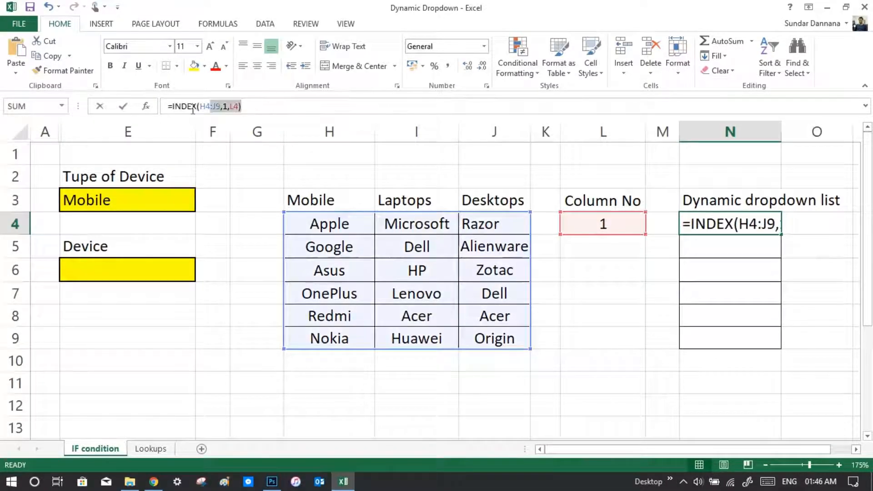
pyautogui.click(730, 256)
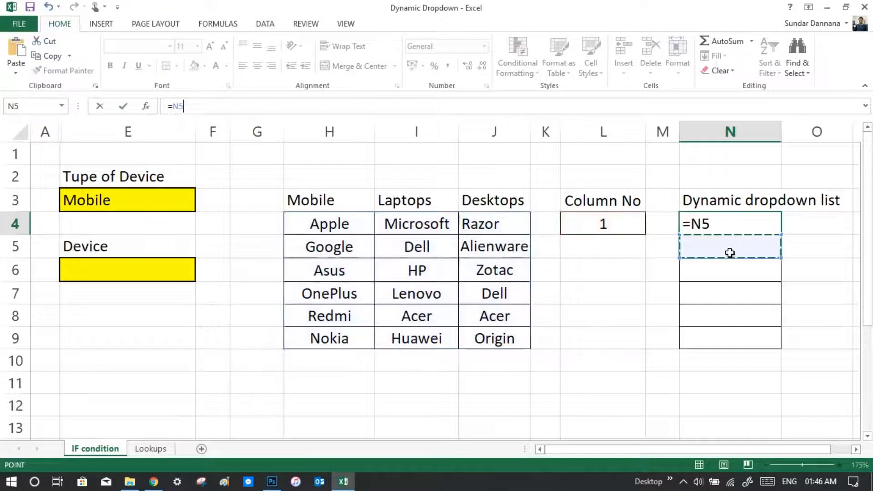
pyautogui.press('Escape')
# Paste the copied formula into N5 with row number 2, giving =INDEX(H4:J9,2,L4), and compare it with the Mobile column.
pyautogui.click(716, 248)
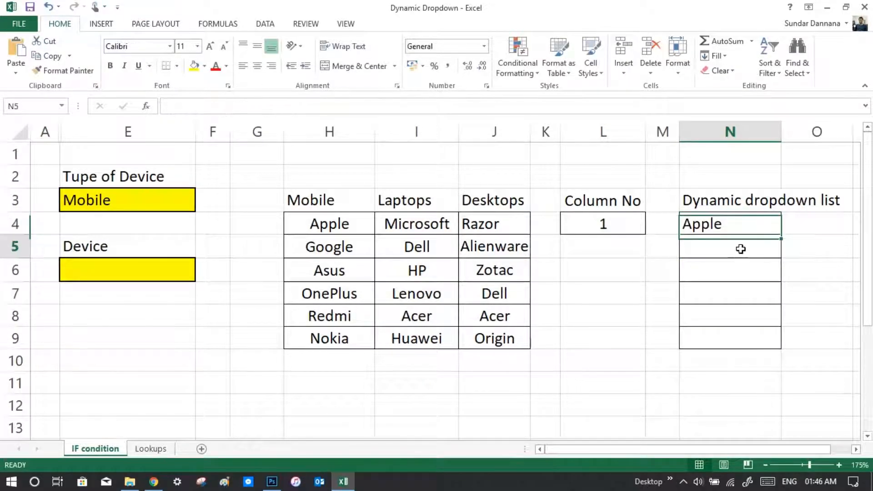
pyautogui.click(254, 113)
pyautogui.write('=INDEX(H4:J9,1,L4)')
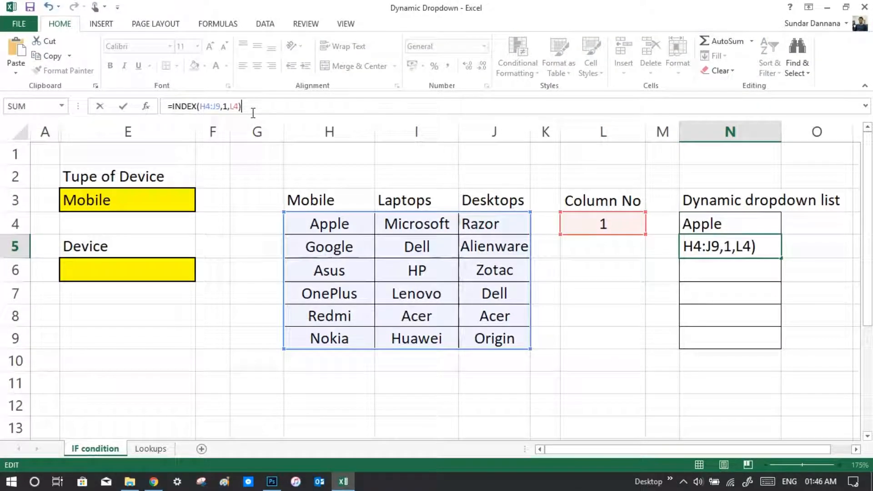
pyautogui.click(227, 106)
pyautogui.press('BackSpace')
pyautogui.write('2')
pyautogui.press('Return')
pyautogui.click(709, 250)
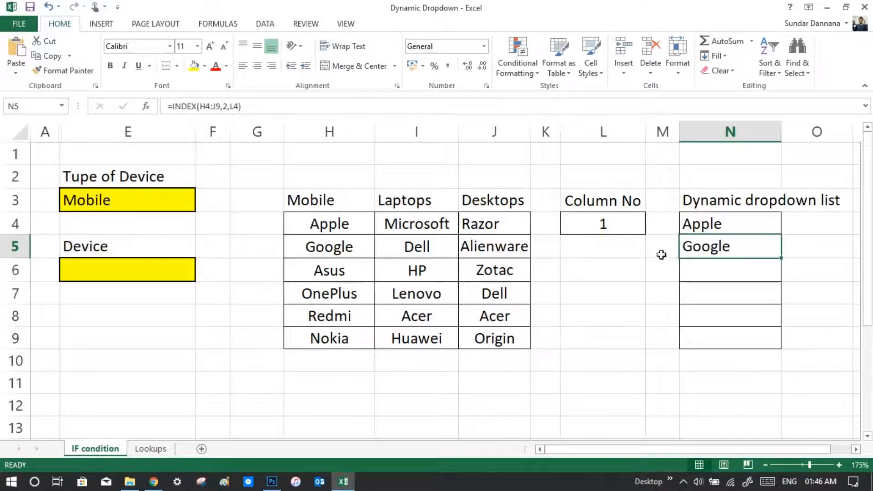
pyautogui.click(369, 248)
# Paste the copied INDEX formula into N6 and change its row number to 3.
pyautogui.click(748, 277)
pyautogui.click(325, 115)
pyautogui.write('=INDEX(H4:J9,1,L4)')
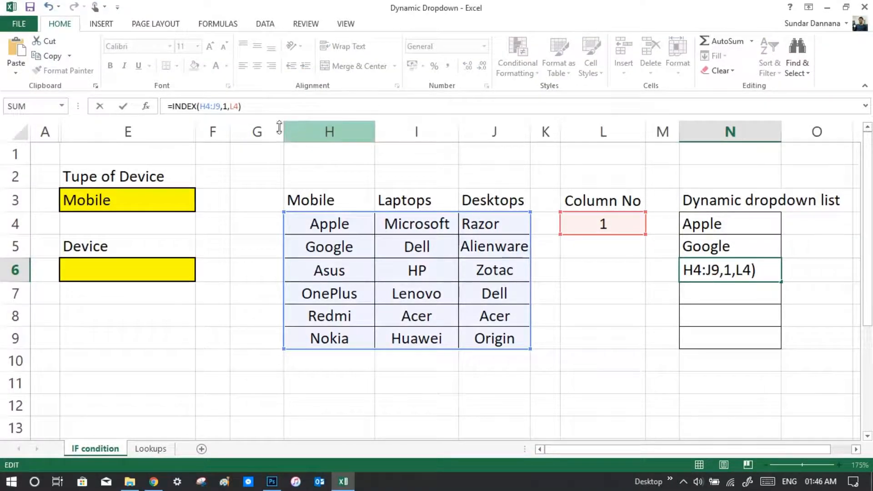
pyautogui.click(233, 110)
pyautogui.press('BackSpace')
pyautogui.press('BackSpace')
pyautogui.write('3,')
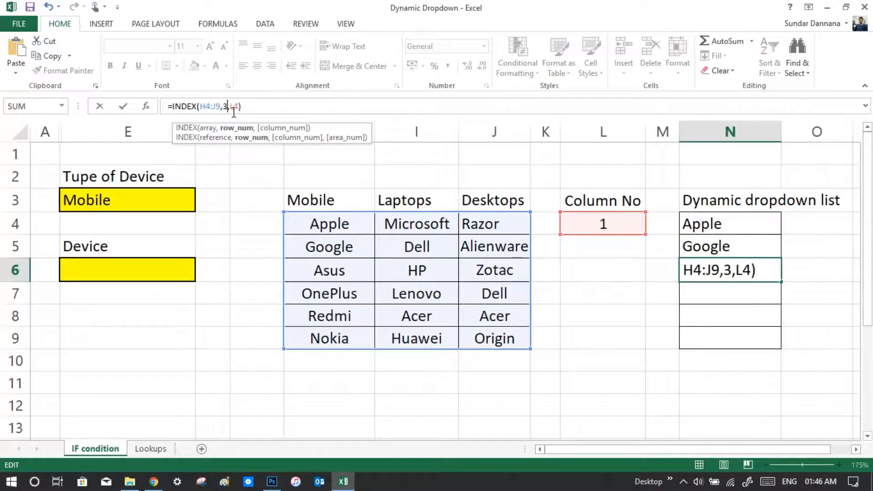
pyautogui.press('Return')
# Fill N7 with the copied INDEX formula, using row number 4.
pyautogui.click(276, 114)
pyautogui.write('=INDEX(H4:J9,1,L4)')
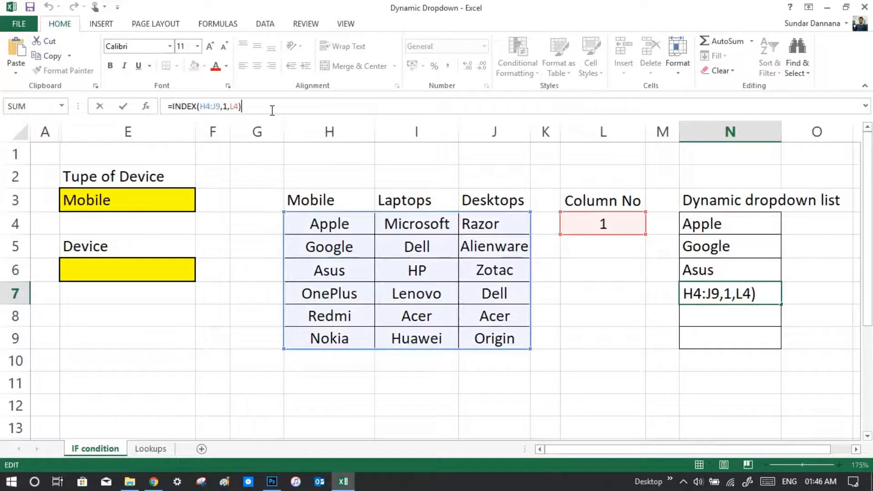
pyautogui.click(229, 110)
pyautogui.press('BackSpace')
pyautogui.write('5')
pyautogui.press('BackSpace')
pyautogui.write('4')
pyautogui.press('Return')
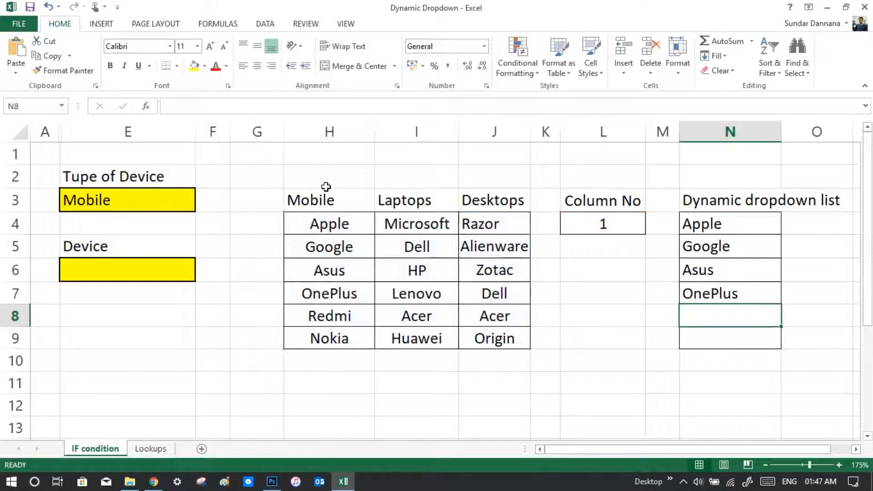
# Add the copied formula to N8 with row number 5, giving =INDEX(H4:J9,5,L4).
pyautogui.click(259, 114)
pyautogui.write('=INDEX(H4:J9,1,L4)')
pyautogui.click(224, 109)
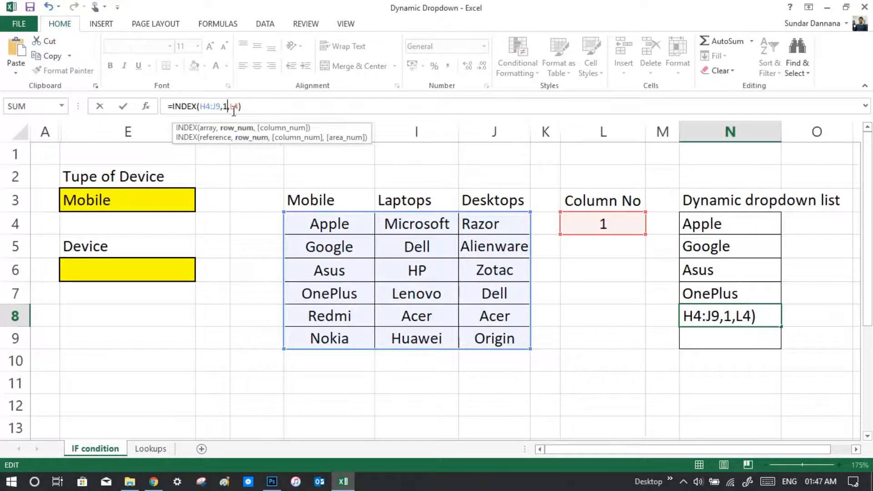
pyautogui.click(249, 137)
pyautogui.write('5')
pyautogui.press('Return')
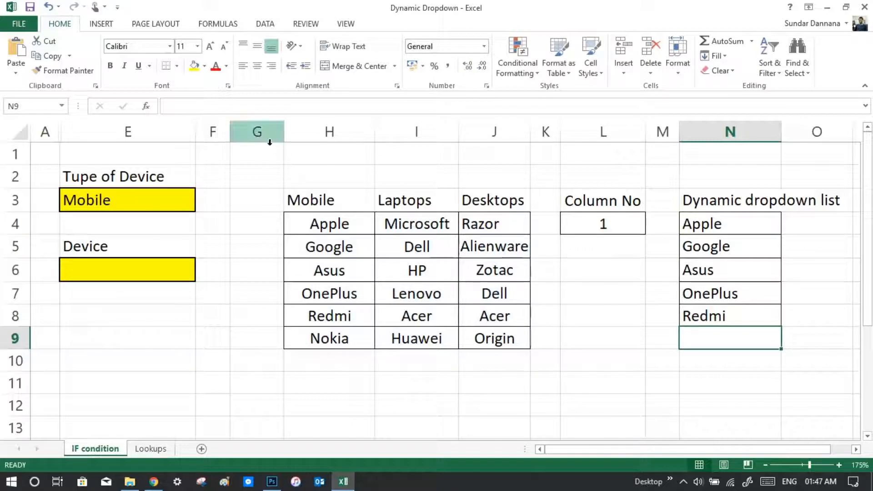
# Complete the dynamic list in N9 with the copied INDEX formula, using row number 6.
pyautogui.click(257, 110)
pyautogui.write('=INDEX(H4:J9,1,L4)')
pyautogui.click(225, 107)
pyautogui.click(254, 124)
pyautogui.write('6')
pyautogui.press('Return')
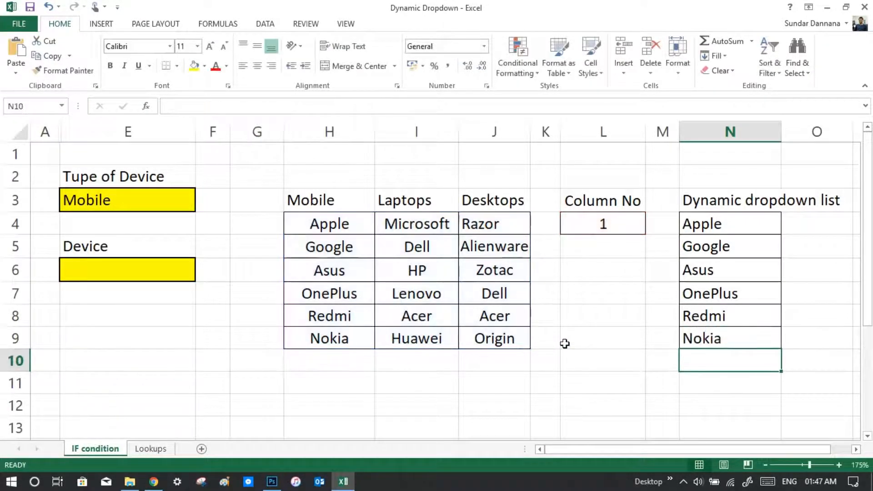
pyautogui.click(748, 338)
# Set the device type in E3 to Laptops and compare the list in N4:N9 with the Laptops column.
pyautogui.click(169, 204)
pyautogui.click(202, 206)
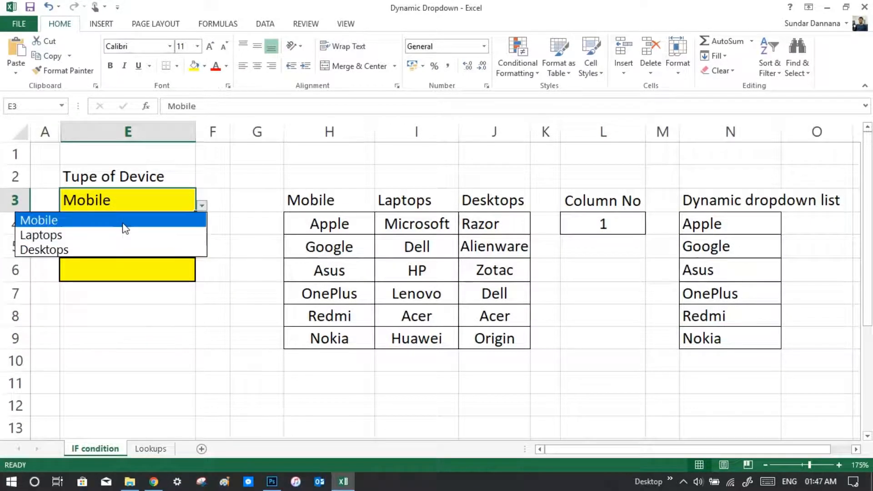
pyautogui.click(125, 238)
pyautogui.moveTo(728, 223); pyautogui.dragTo(746, 339)
pyautogui.click(604, 226)
pyautogui.moveTo(479, 226); pyautogui.dragTo(516, 334)
pyautogui.moveTo(413, 222); pyautogui.dragTo(419, 339)
pyautogui.click(739, 314)
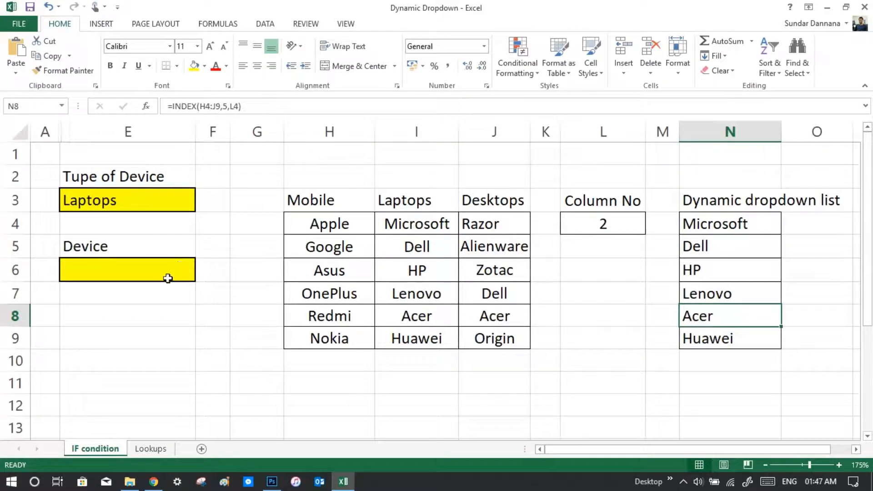
# Apply List data validation to the Device cell E6 with the source =$N$4:$N$9.
pyautogui.click(157, 269)
pyautogui.click(265, 23)
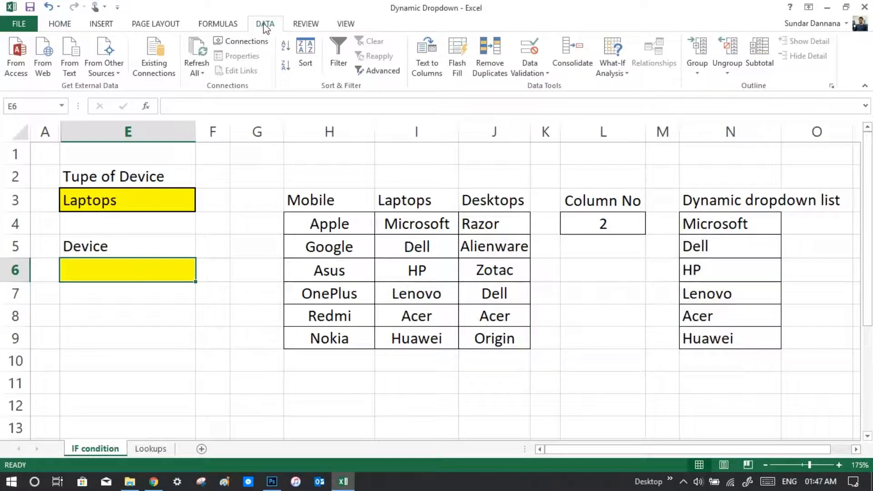
pyautogui.click(541, 78)
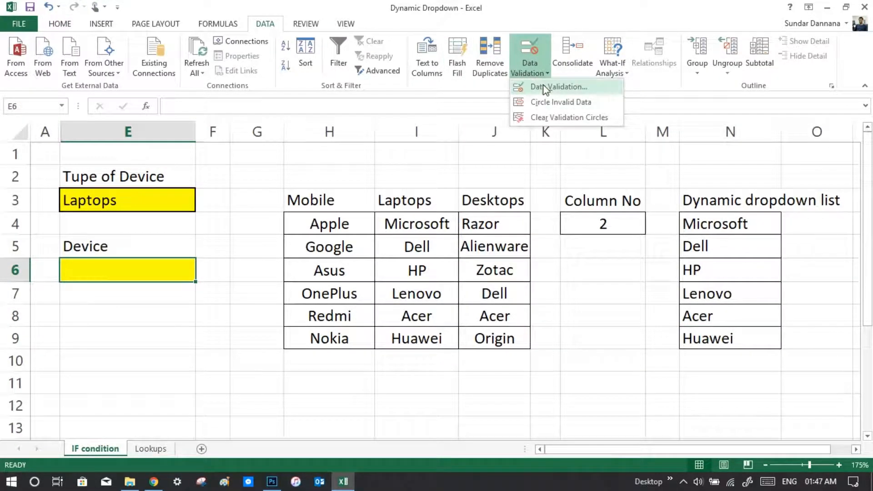
pyautogui.click(543, 85)
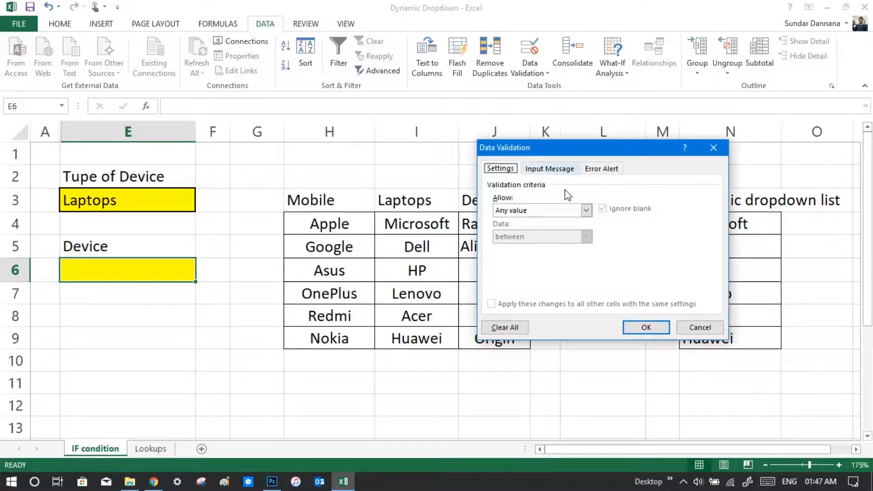
pyautogui.click(586, 210)
pyautogui.click(547, 247)
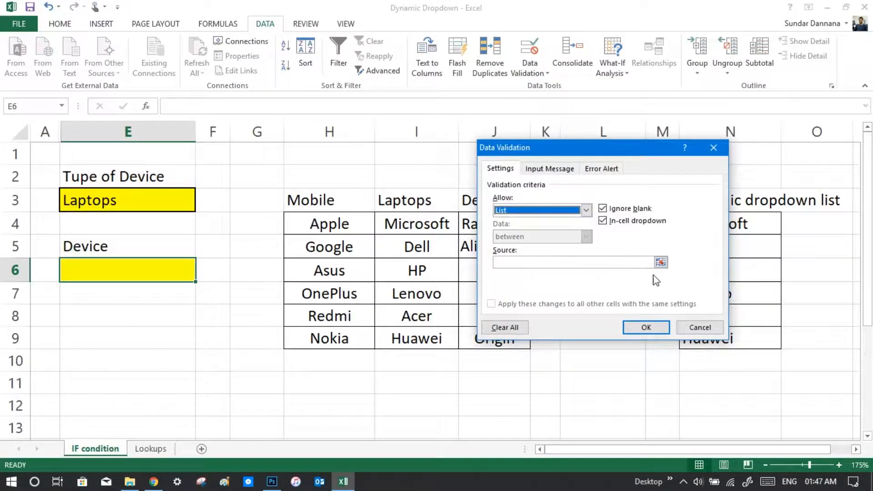
pyautogui.click(663, 261)
pyautogui.moveTo(728, 231); pyautogui.dragTo(735, 336)
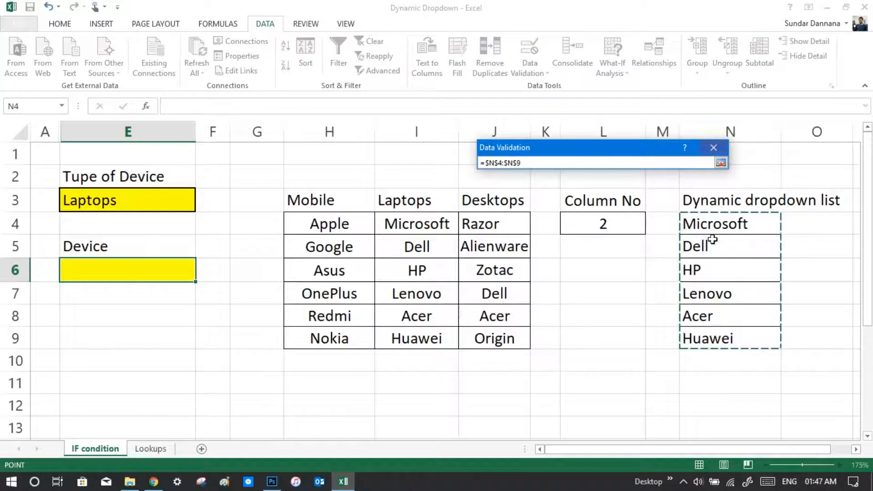
pyautogui.click(720, 162)
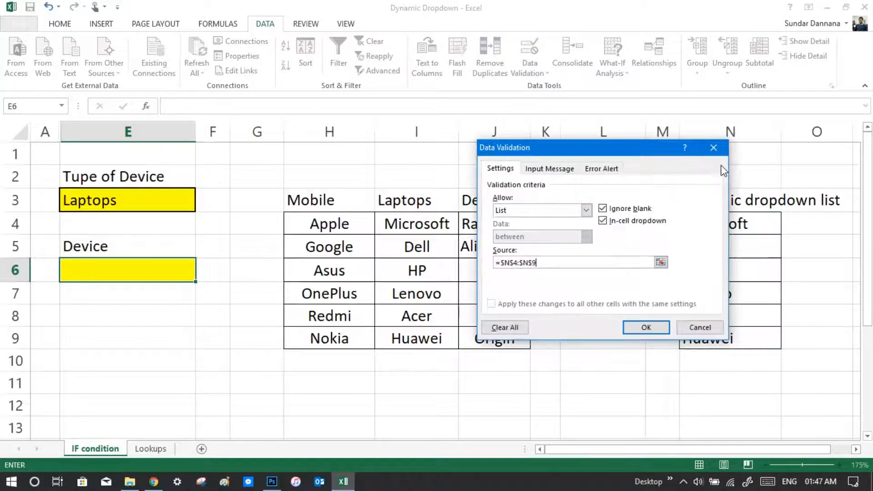
pyautogui.click(636, 328)
# Check the brand options offered for Laptops in the Device cell E6.
pyautogui.click(231, 309)
pyautogui.click(194, 282)
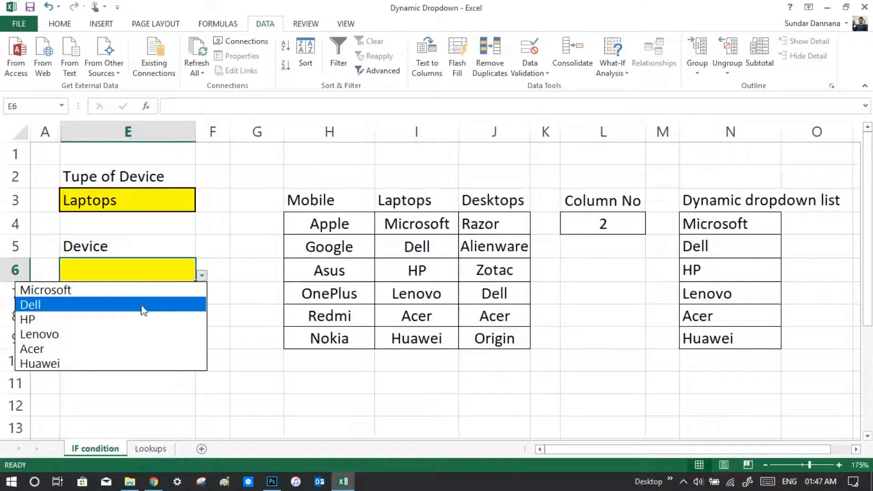
pyautogui.click(160, 220)
# Set the device type in E3 to Mobile and check the brand options offered in E6.
pyautogui.click(152, 208)
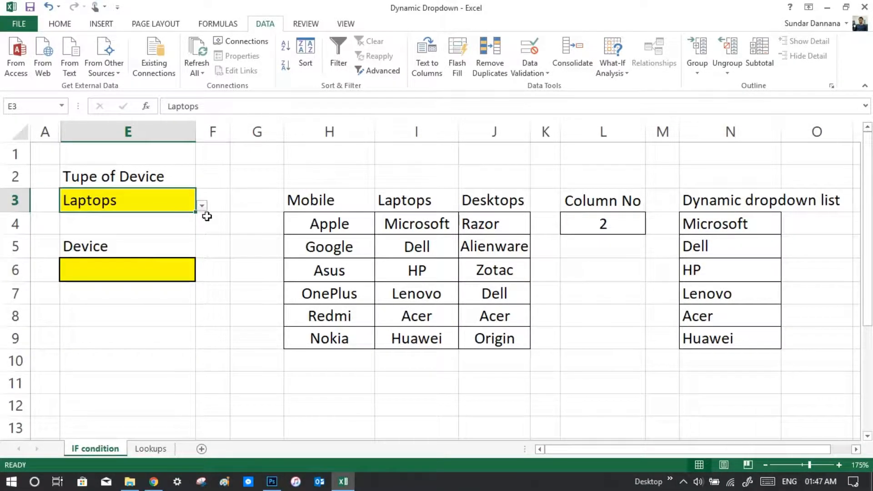
pyautogui.click(202, 206)
pyautogui.click(165, 221)
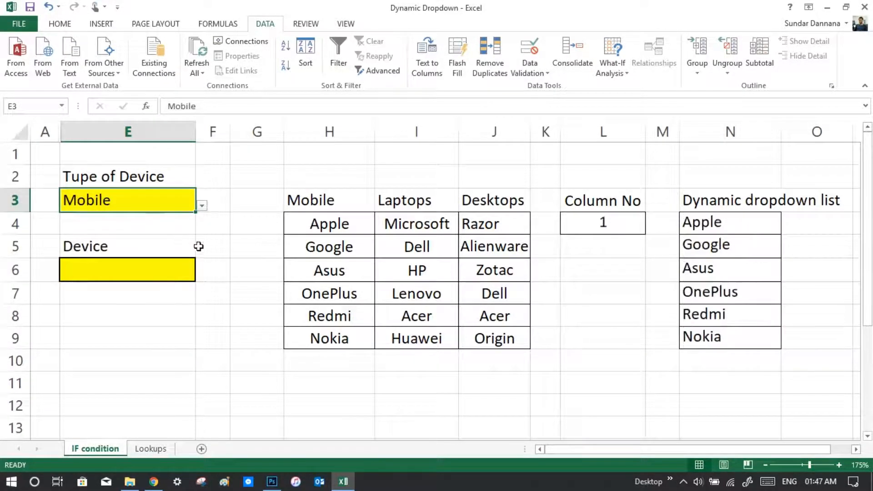
pyautogui.click(176, 276)
pyautogui.click(203, 277)
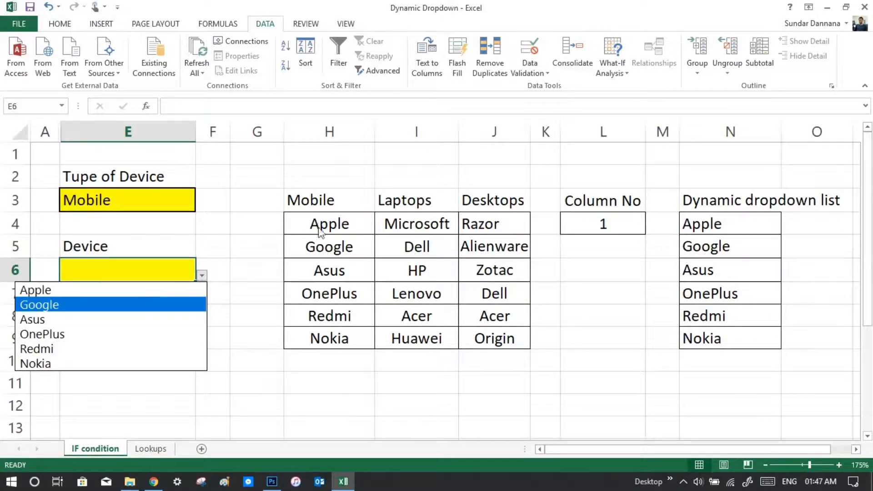
pyautogui.click(208, 259)
# Switch the device type in E3 to Laptops and review the choices in the Device cell E6.
pyautogui.click(150, 205)
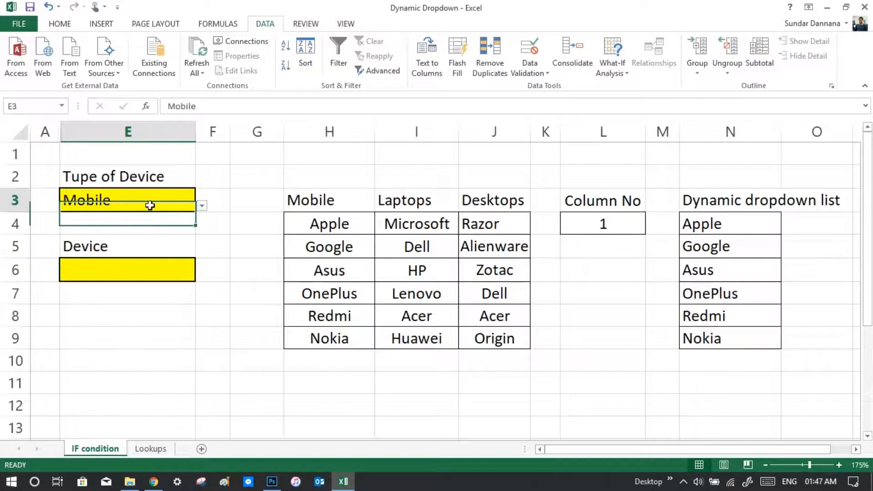
pyautogui.click(202, 210)
pyautogui.click(176, 234)
pyautogui.click(193, 272)
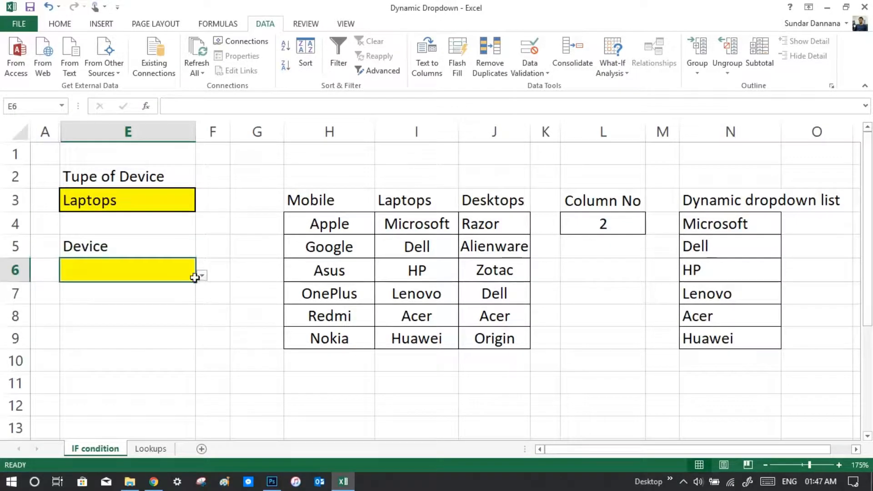
pyautogui.click(203, 275)
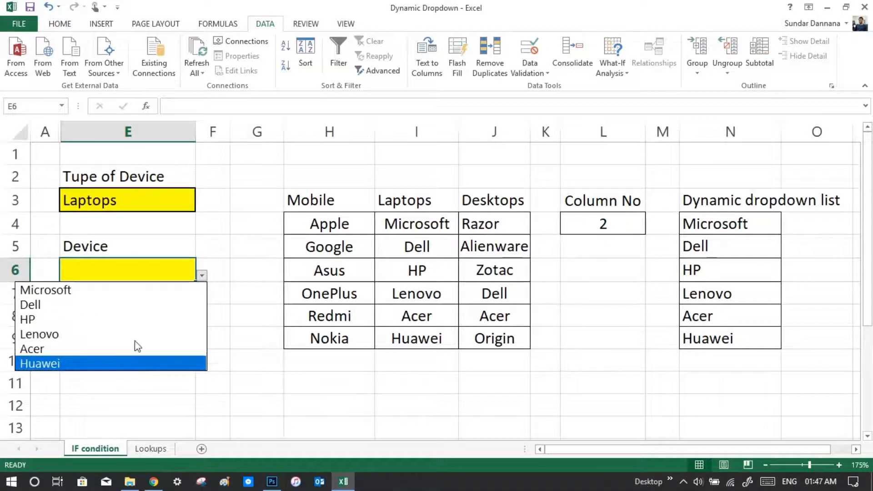
# Set the device type in E3 to Desktops and check the brand options offered in E6.
pyautogui.click(168, 204)
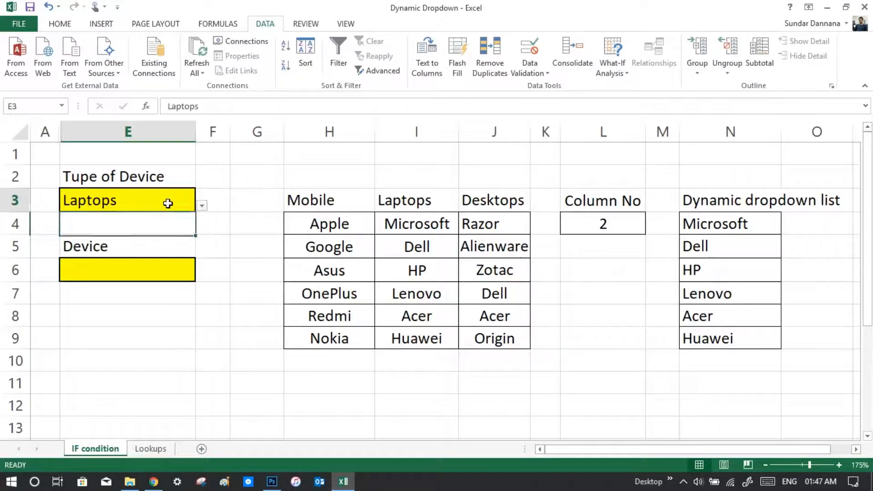
pyautogui.click(202, 207)
pyautogui.click(182, 248)
pyautogui.click(218, 230)
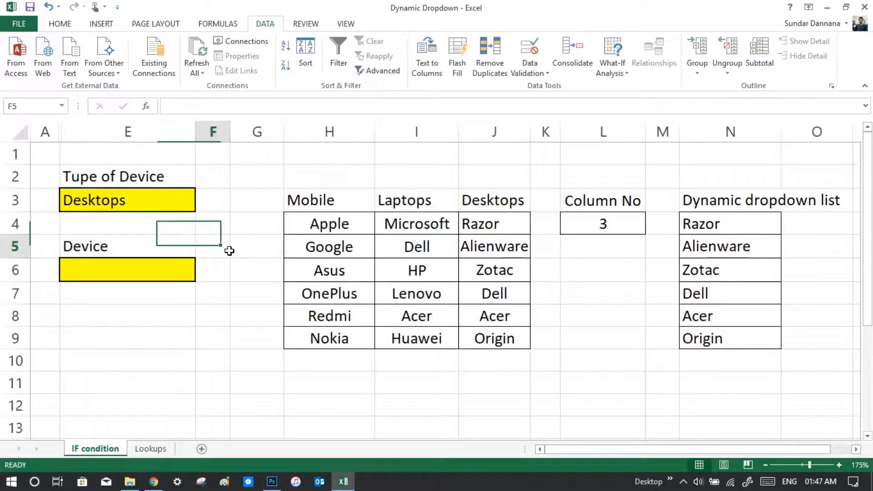
pyautogui.click(194, 279)
pyautogui.click(201, 276)
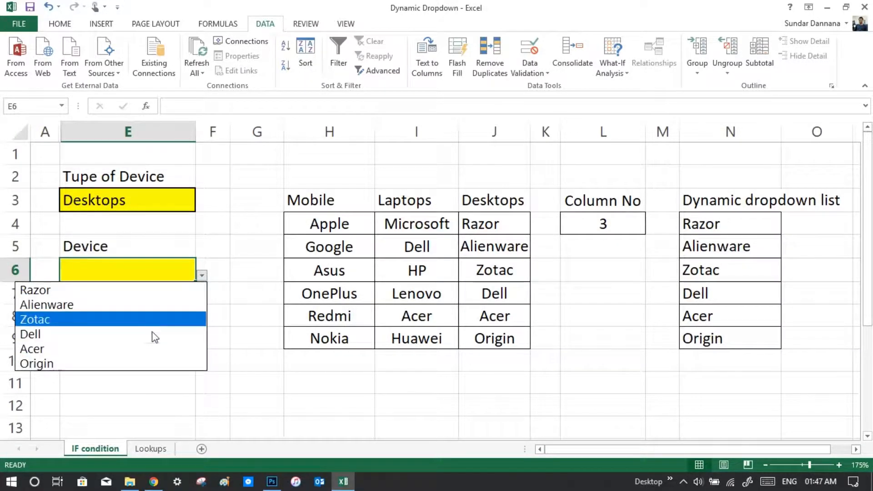
pyautogui.click(250, 334)
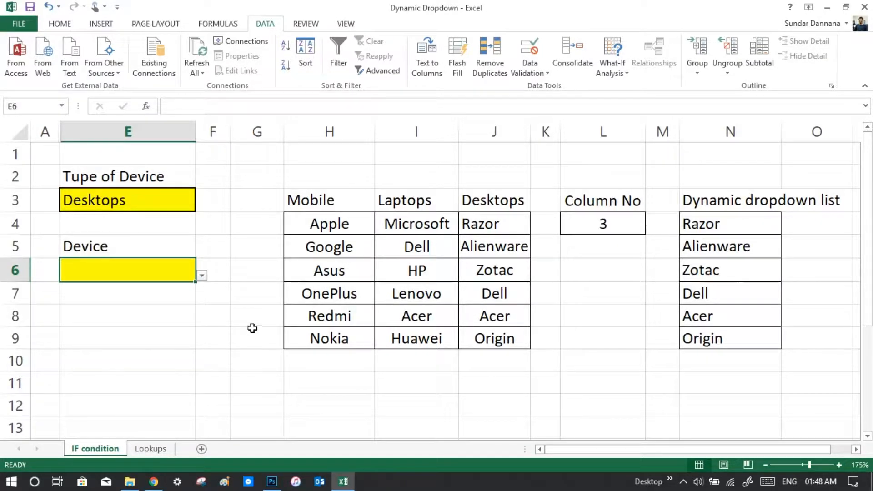
# Hide the helper columns H through N containing the brand table, column number and dynamic list.
pyautogui.moveTo(320, 142); pyautogui.dragTo(750, 128)
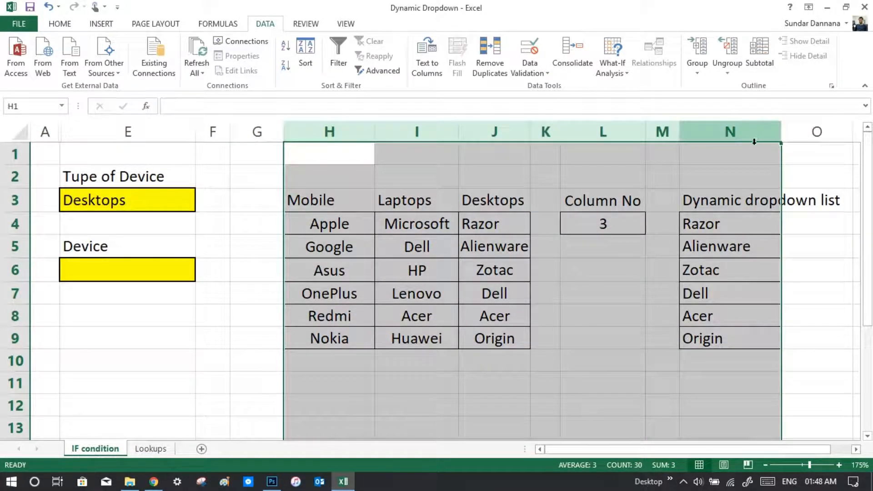
pyautogui.rightClick(744, 144)
pyautogui.click(773, 300)
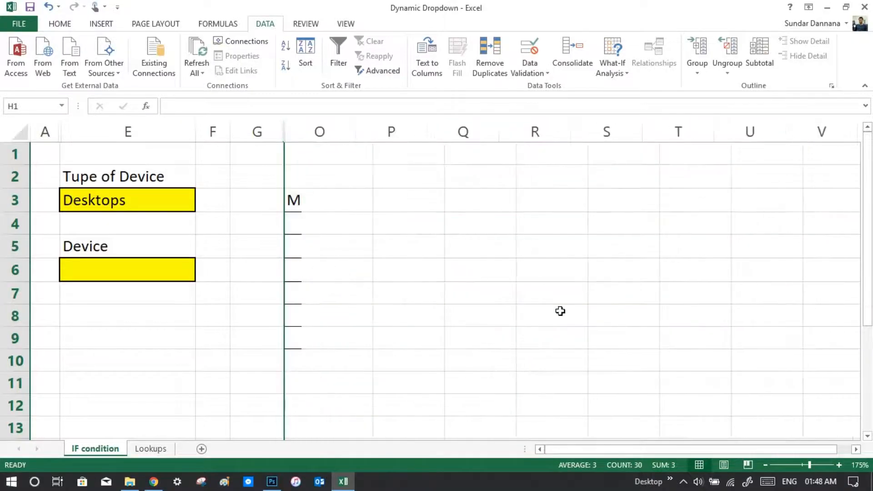
# Choose Laptops as the device type in E3 and HP as the device in E6.
pyautogui.click(146, 209)
pyautogui.click(201, 206)
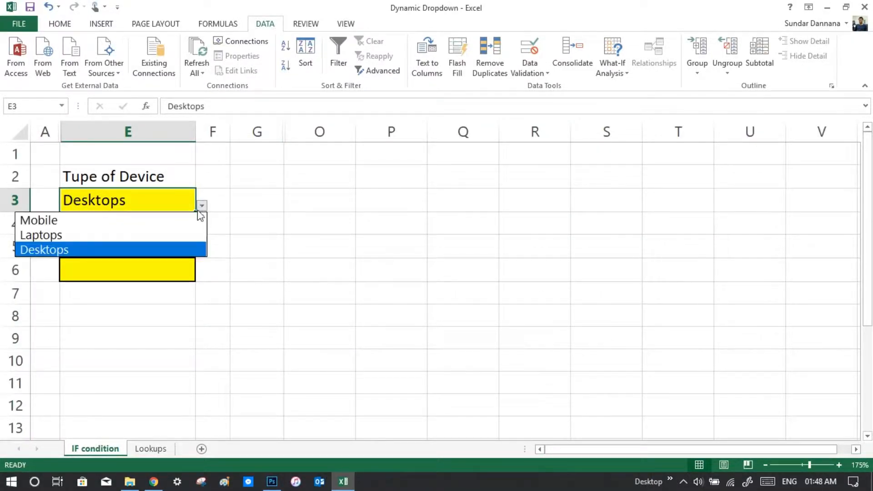
pyautogui.click(136, 236)
pyautogui.click(163, 271)
pyautogui.click(202, 275)
pyautogui.click(146, 319)
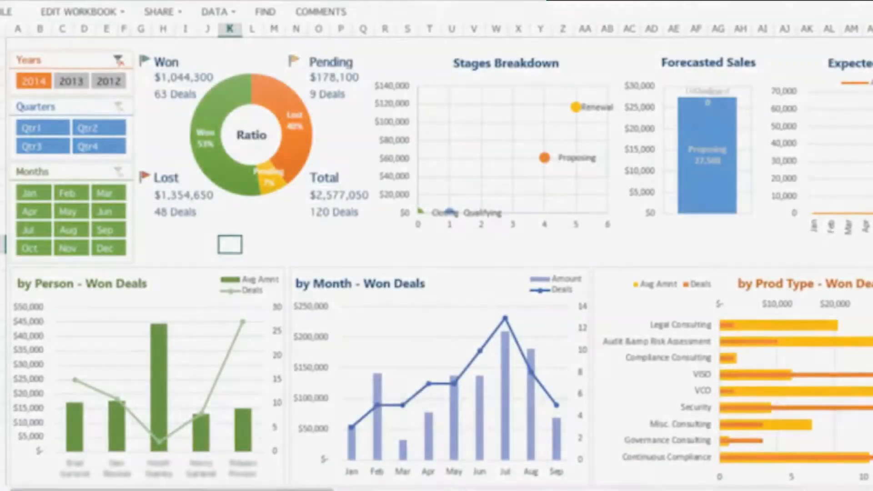